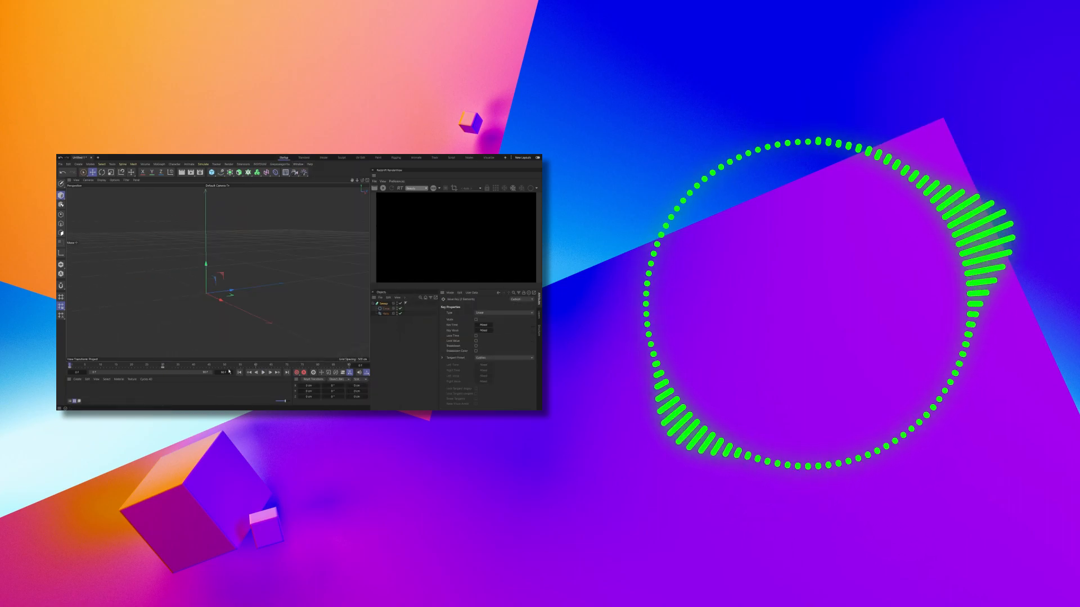
{"action": "right_click", "coordinate": [452, 340]}
{"action": "mouse_move", "coordinate": [472, 316]}
{"action": "left_click", "coordinate": [513, 358]}
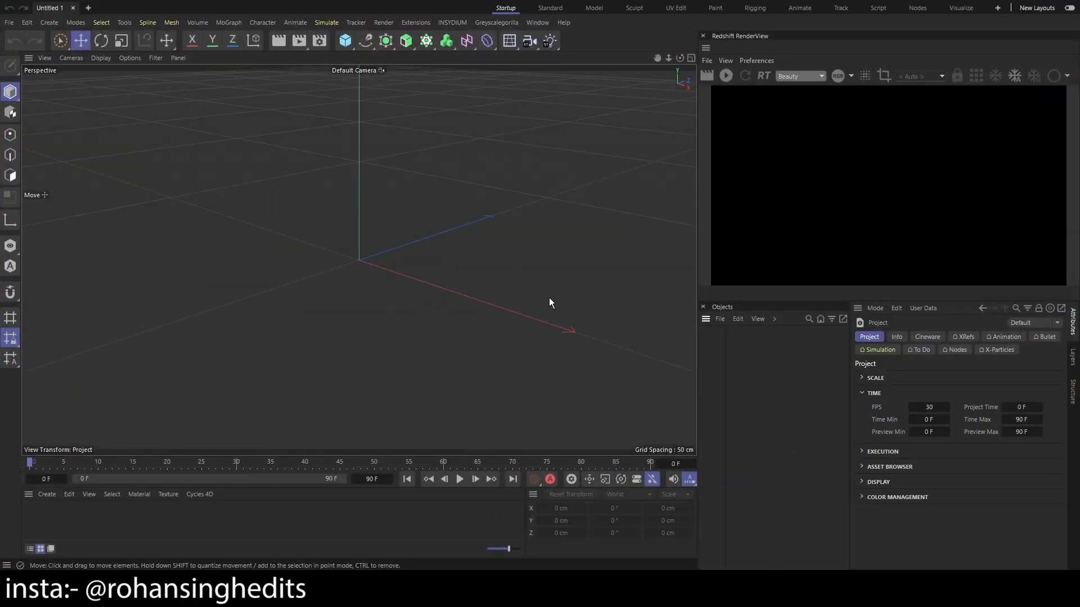
Add a cube primitive to the scene.
{"action": "left_click", "coordinate": [349, 46]}
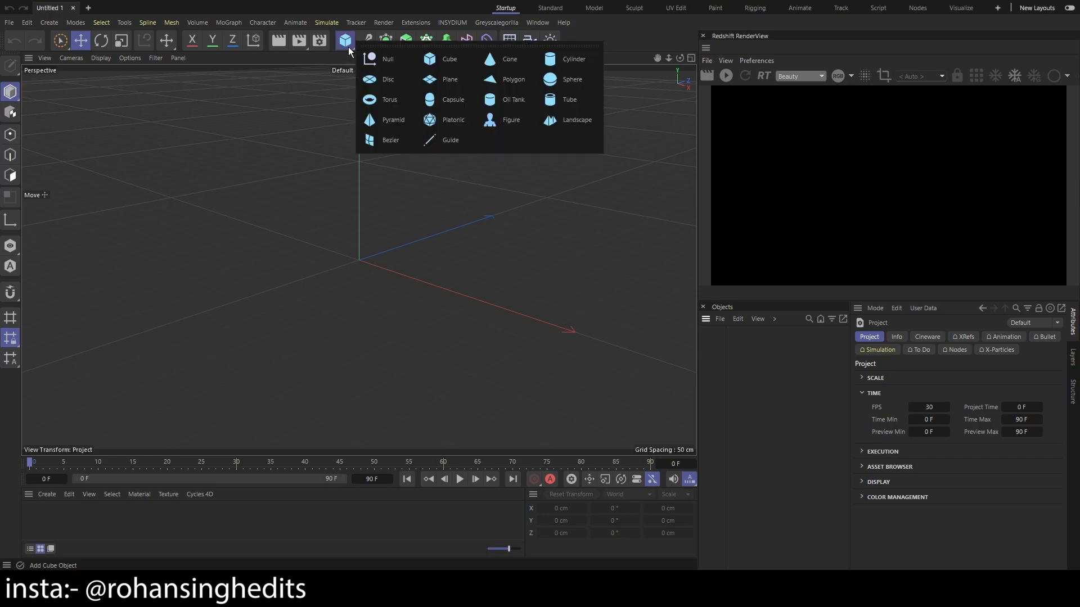
{"action": "left_click", "coordinate": [433, 66]}
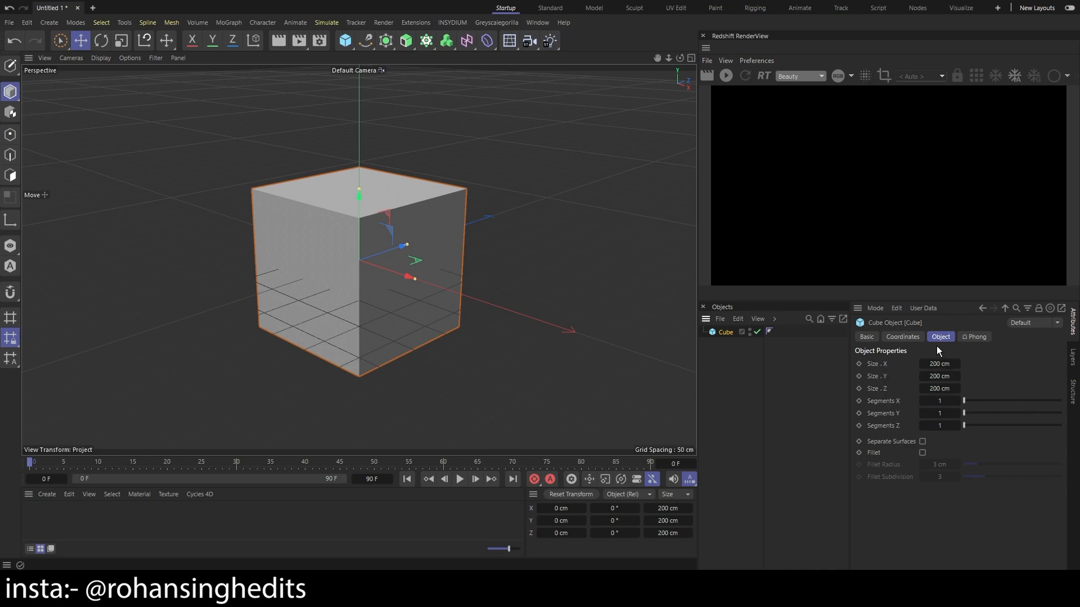
Review the cube's coordinate, basic and object properties, ending on its position, rotation and scale values.
{"action": "left_click", "coordinate": [902, 336]}
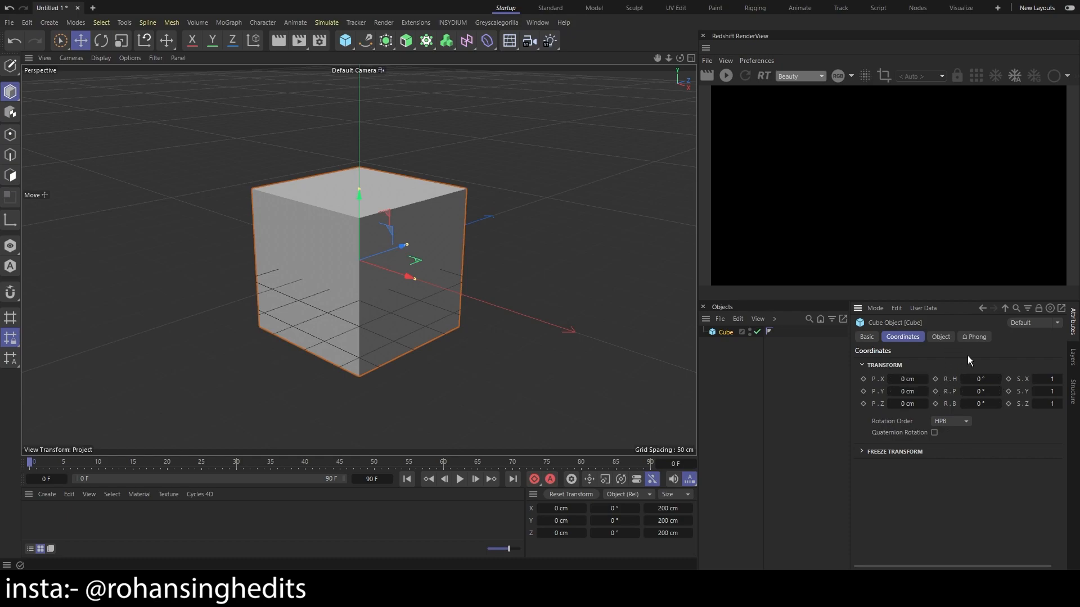
{"action": "left_click", "coordinate": [875, 338]}
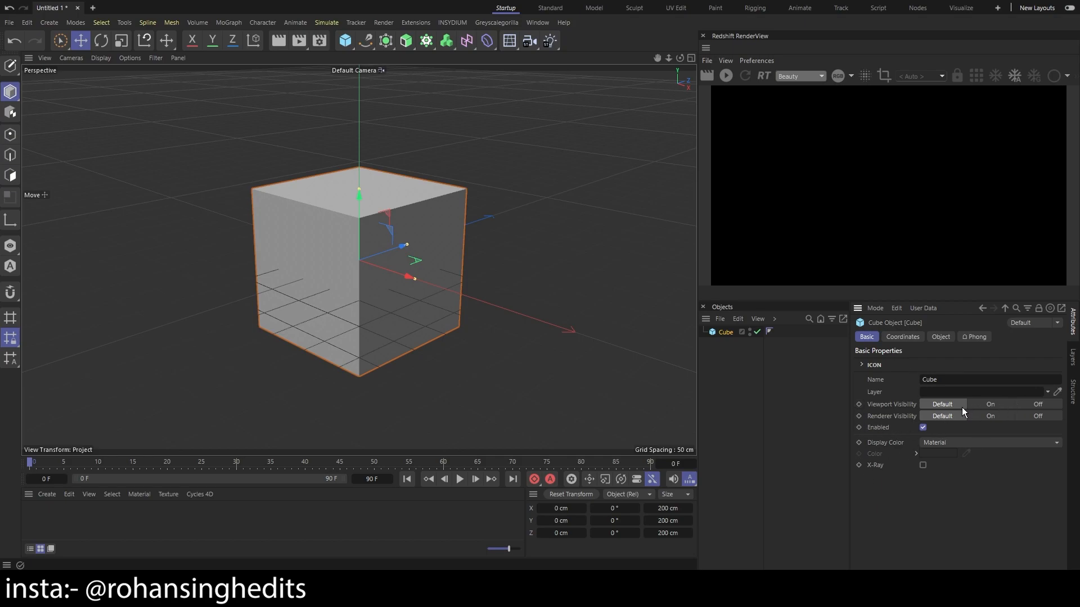
{"action": "left_click", "coordinate": [903, 337]}
{"action": "left_click", "coordinate": [933, 336]}
{"action": "left_click", "coordinate": [901, 336]}
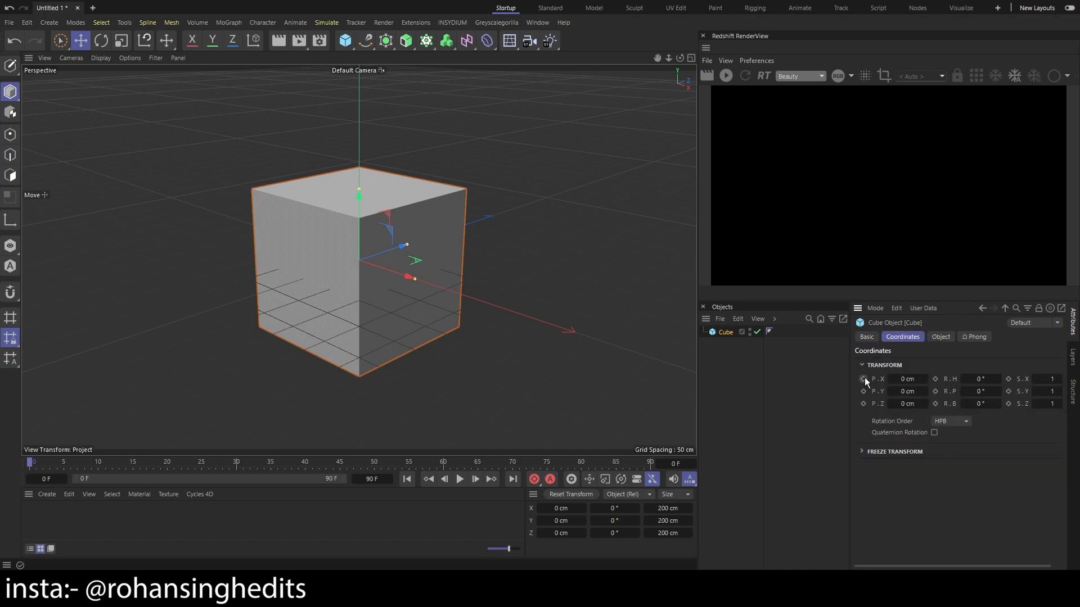
{"action": "left_click", "coordinate": [942, 337]}
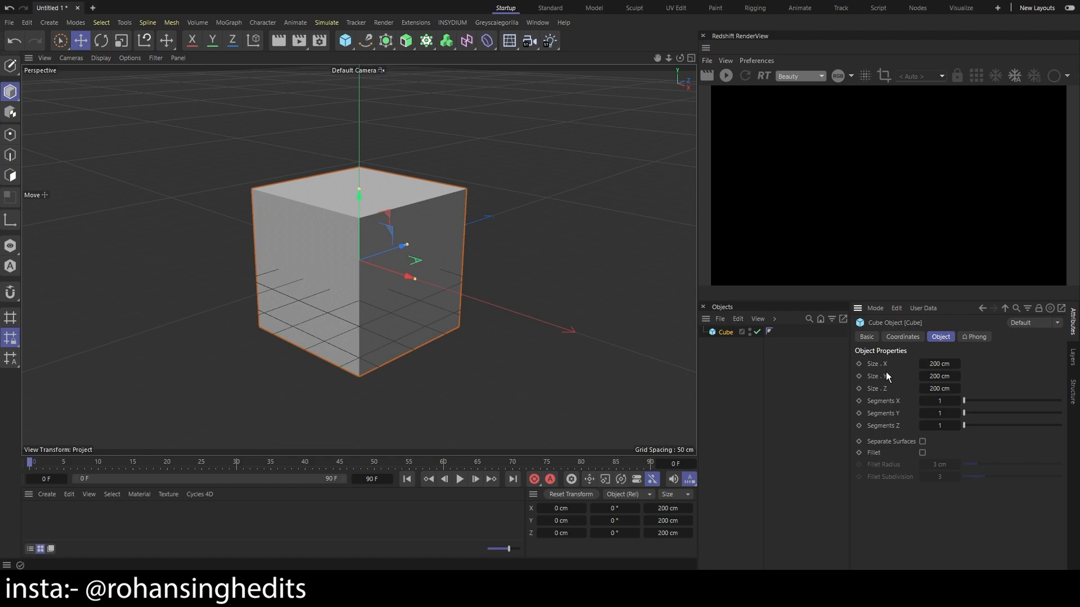
{"action": "left_click", "coordinate": [903, 337]}
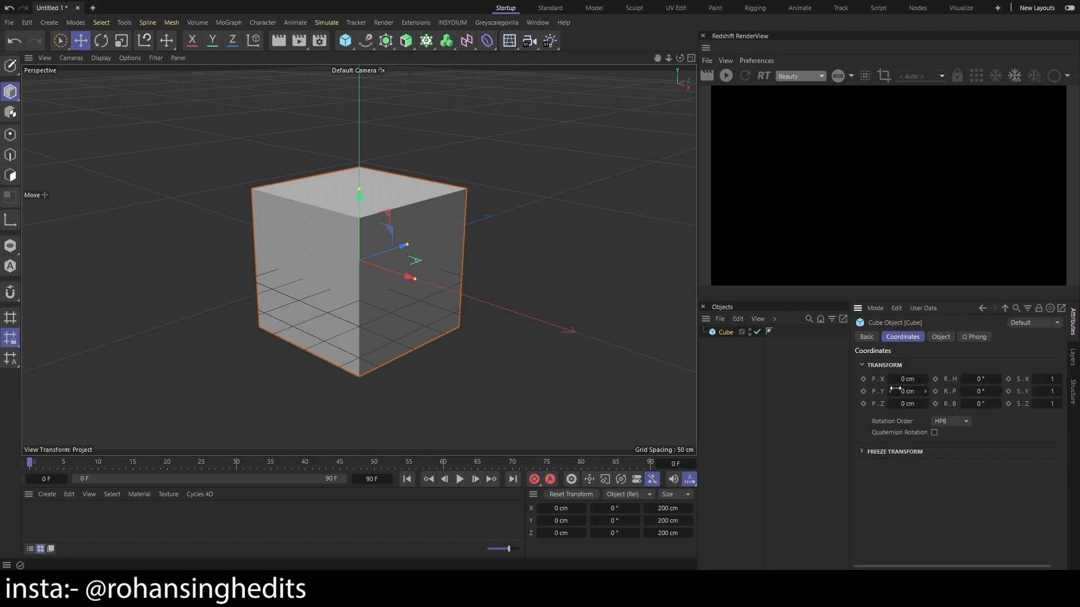
Try moving the cube upward along the Y axis and undo the move.
{"action": "left_click_drag", "start_coordinate": [359, 212], "coordinate": [370, 79]}
{"action": "key", "text": "ctrl+z"}
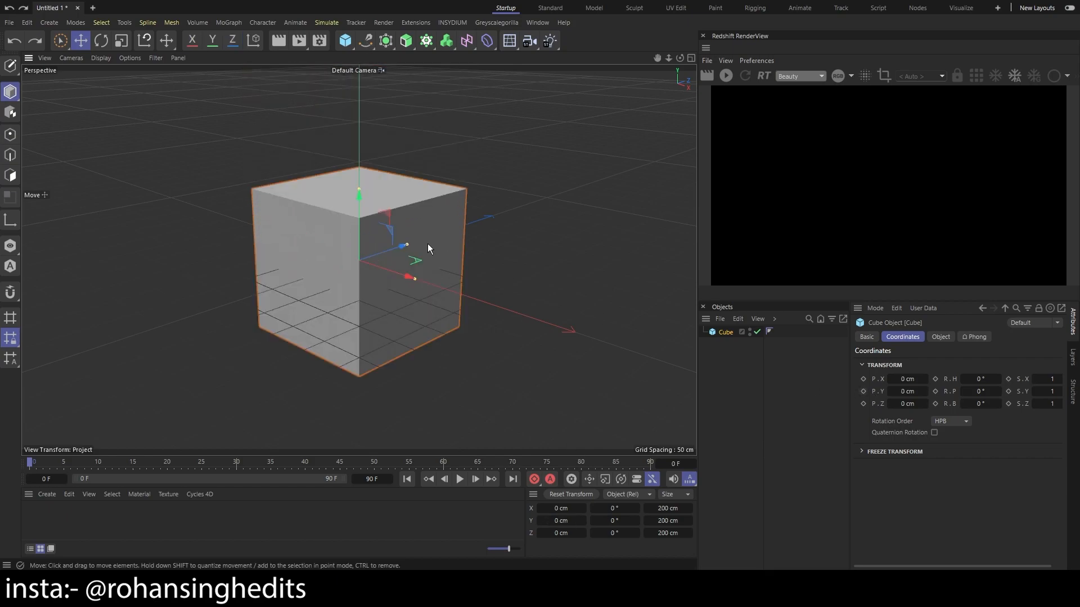
{"action": "scroll", "coordinate": [427, 244], "scroll_direction": "down", "scroll_amount": 3}
{"action": "scroll", "coordinate": [428, 244], "scroll_direction": "up", "scroll_amount": 2}
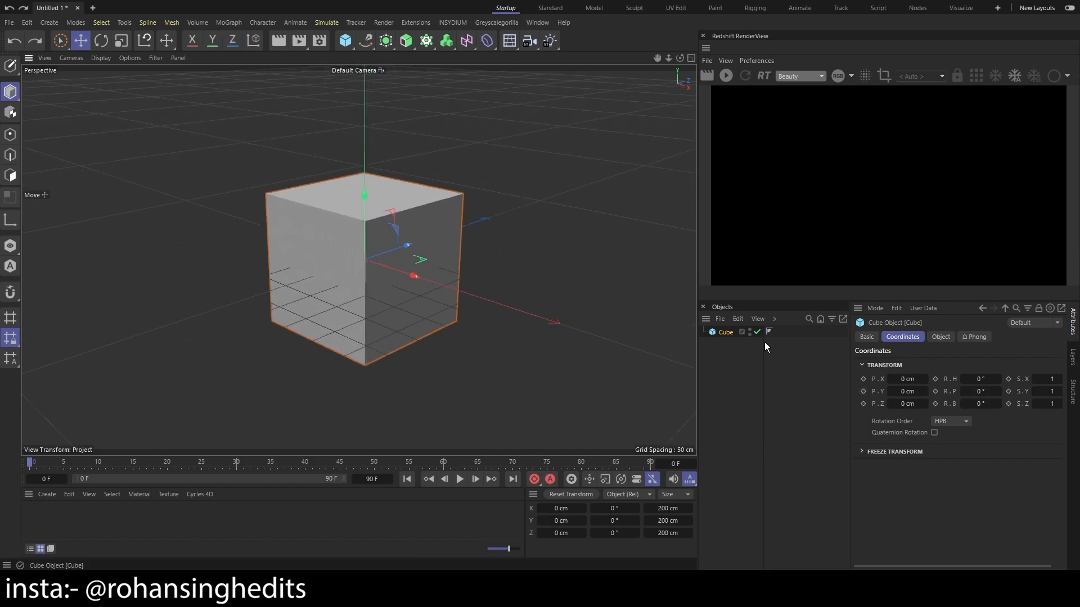
Keyframe the cube's Y position at frame 0, raise it to about 222 cm at frame 30 and keyframe it there.
{"action": "left_click", "coordinate": [863, 392]}
{"action": "left_click", "coordinate": [236, 462]}
{"action": "left_click_drag", "start_coordinate": [364, 196], "coordinate": [369, 69]}
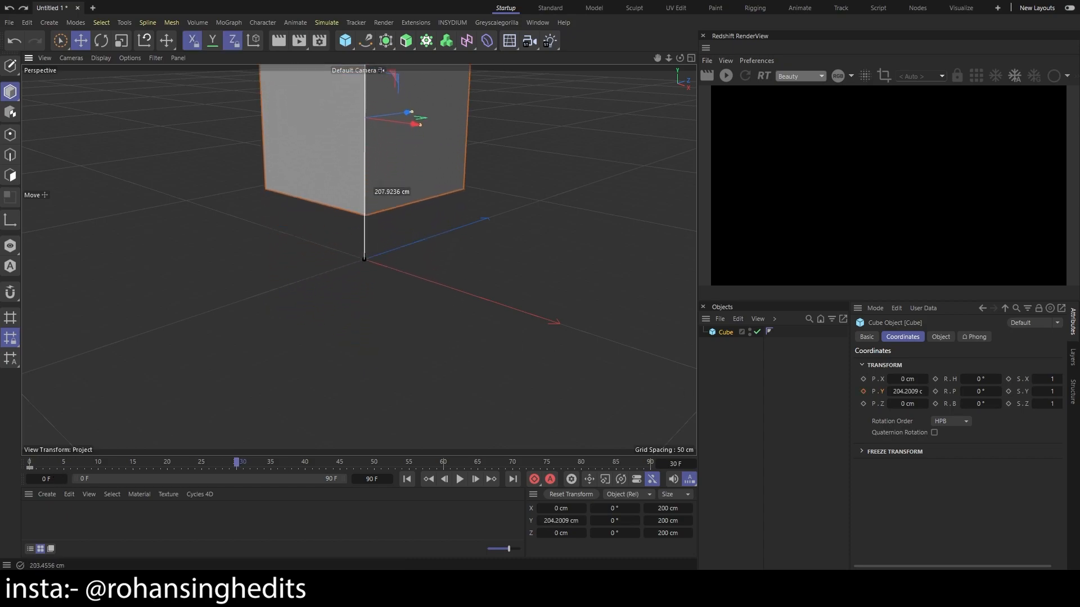
{"action": "scroll", "coordinate": [461, 192], "scroll_direction": "down", "scroll_amount": 3}
{"action": "middle_click_drag", "start_coordinate": [498, 137], "coordinate": [434, 236], "text": "alt"}
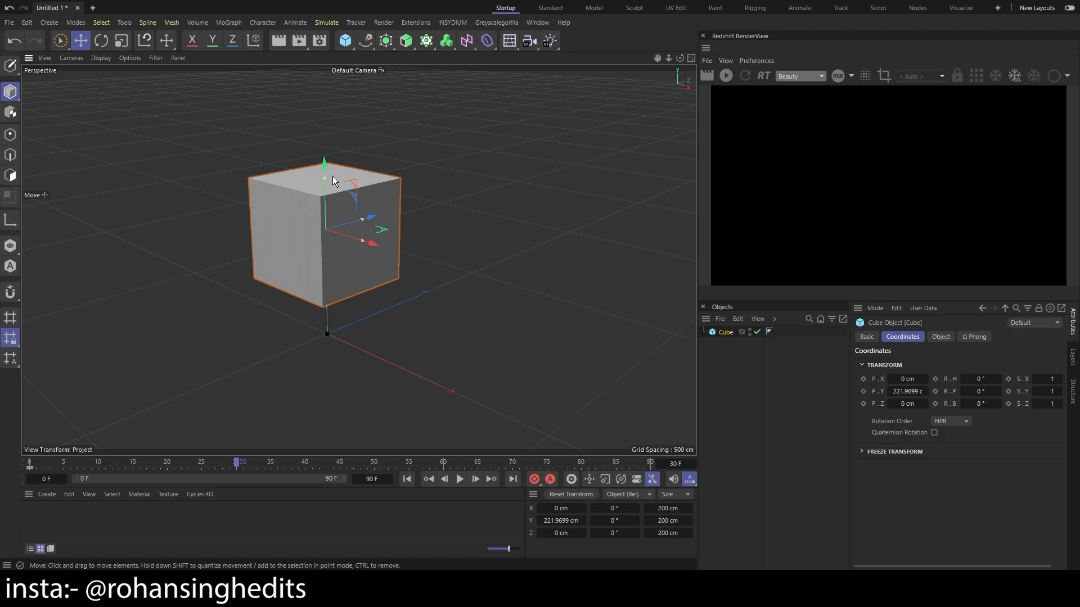
{"action": "left_click", "coordinate": [863, 391]}
Play the position animation from the start and undo its keyframe at frame 30.
{"action": "left_click", "coordinate": [407, 478]}
{"action": "left_click", "coordinate": [459, 479]}
{"action": "left_click", "coordinate": [458, 479]}
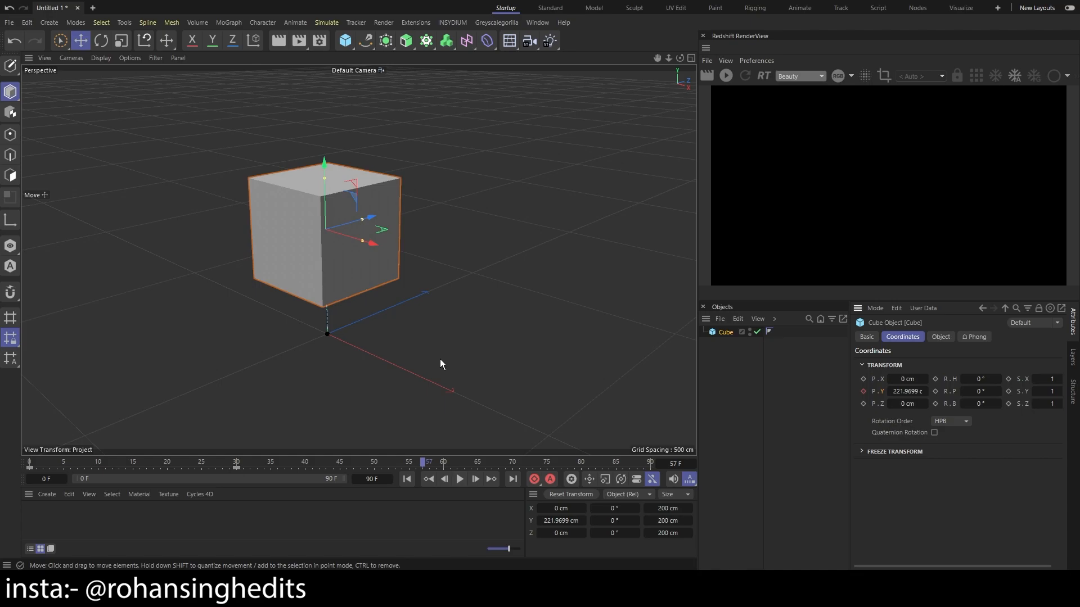
{"action": "key", "text": "ctrl+z"}
{"action": "left_click_drag", "start_coordinate": [423, 463], "coordinate": [31, 465]}
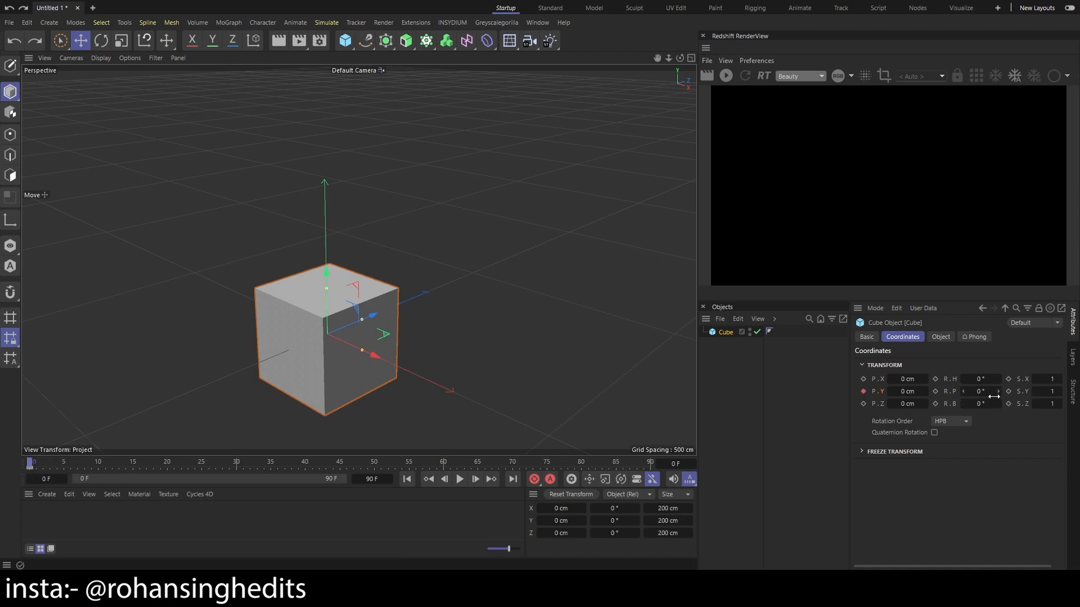
Keyframe the cube's pitch rotation from 0° at frame 0 to 30° at frame 30 and scrub through the rotation.
{"action": "left_click", "coordinate": [936, 391]}
{"action": "left_click", "coordinate": [236, 462]}
{"action": "left_click", "coordinate": [979, 392]}
{"action": "type", "text": "30"}
{"action": "key", "text": "Return"}
{"action": "left_click", "coordinate": [936, 391]}
{"action": "left_click_drag", "start_coordinate": [236, 465], "coordinate": [16, 486]}
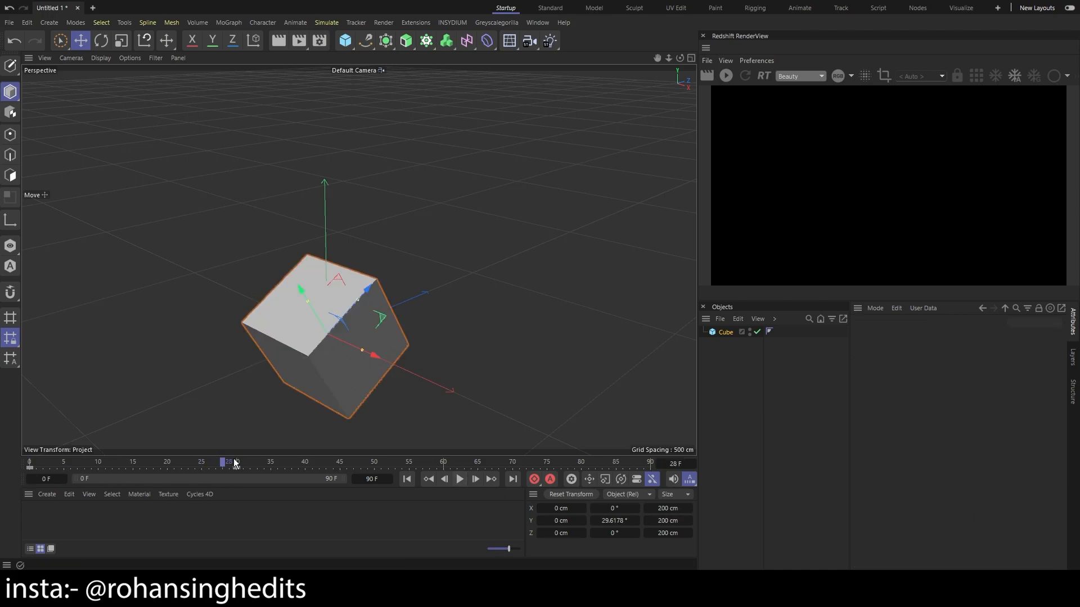
{"action": "left_click_drag", "start_coordinate": [233, 459], "coordinate": [9, 473]}
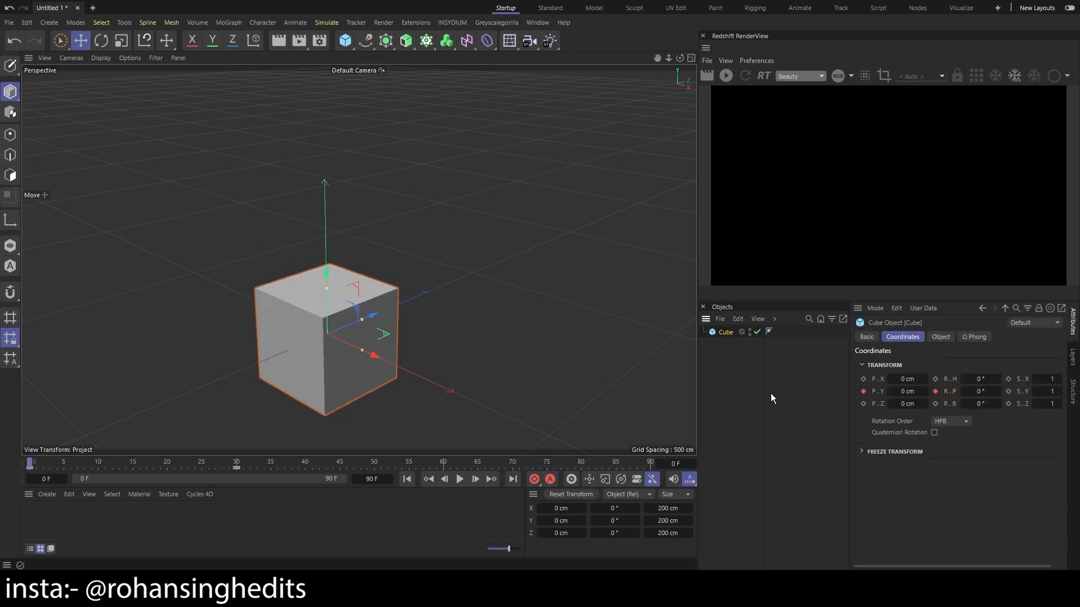
Undo the cube's pitch rotation animation.
{"action": "key", "text": "ctrl+z"}
{"action": "key", "text": "ctrl+z"}
{"action": "key", "text": "ctrl+z"}
{"action": "key", "text": "ctrl+z"}
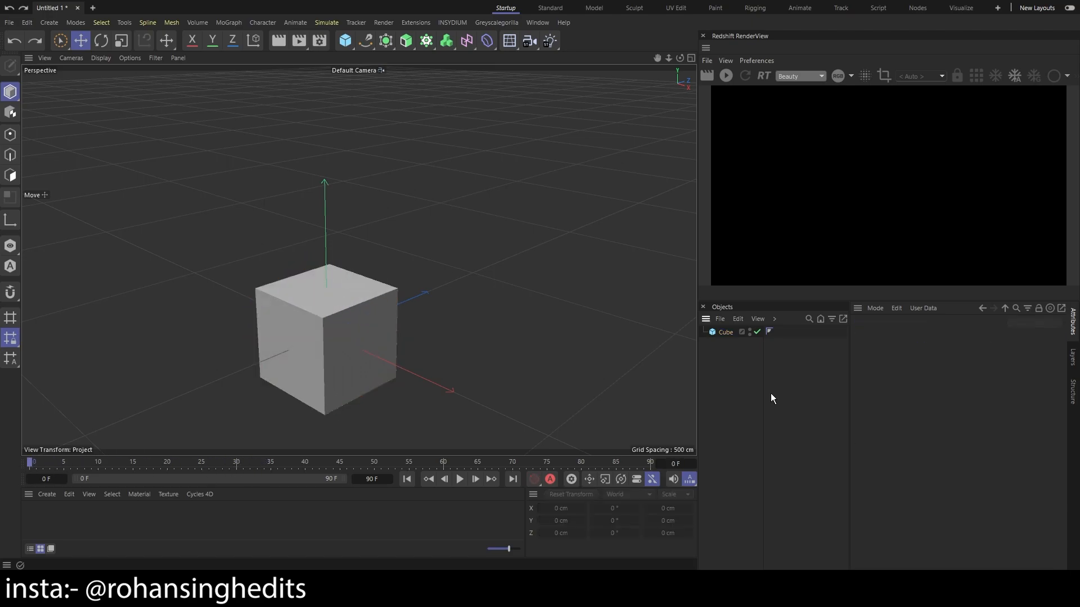
Keyframe the cube's Y position at frame 0 and at 200 cm on frame 30, and return to the first frame.
{"action": "left_click", "coordinate": [864, 391]}
{"action": "left_click", "coordinate": [236, 466]}
{"action": "left_click", "coordinate": [907, 392]}
{"action": "type", "text": "30"}
{"action": "key", "text": "Return"}
{"action": "left_click", "coordinate": [863, 391]}
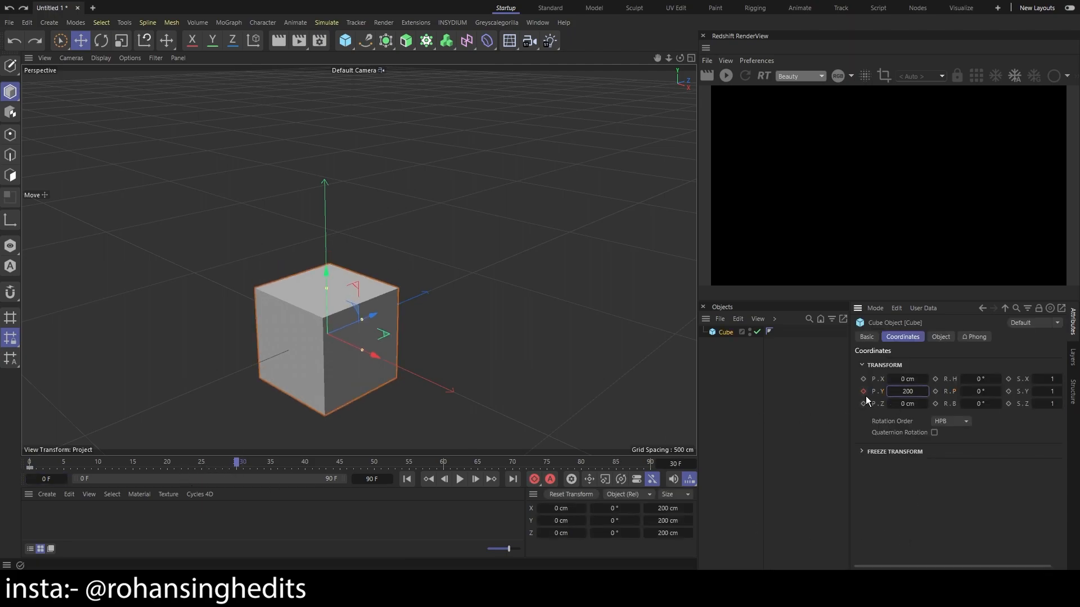
{"action": "left_click", "coordinate": [864, 391]}
{"action": "left_click_drag", "start_coordinate": [239, 463], "coordinate": [30, 463]}
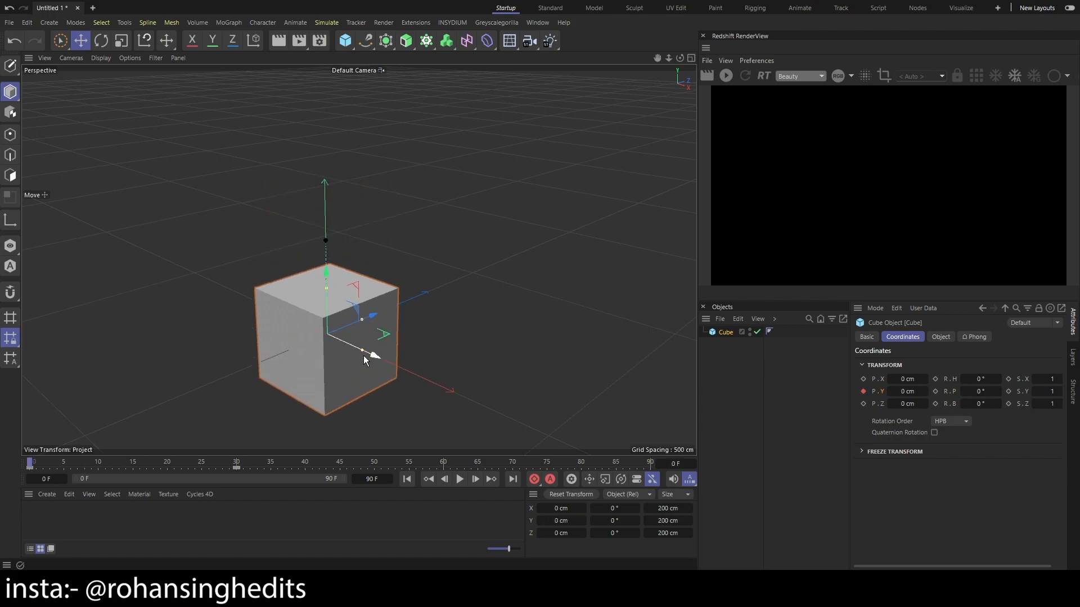
Change the cube's Y position at frame 30 to 1000 cm and update the keyframe.
{"action": "middle_click_drag", "start_coordinate": [434, 335], "coordinate": [485, 272], "text": "alt"}
{"action": "scroll", "coordinate": [412, 258], "scroll_direction": "up", "scroll_amount": 6}
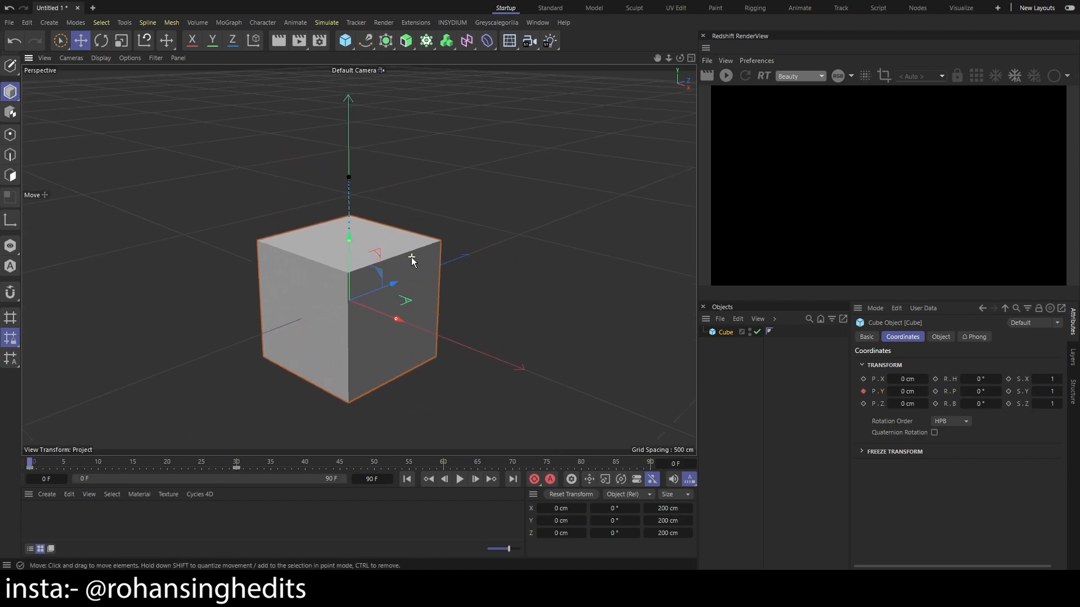
{"action": "mouse_move", "coordinate": [336, 243]}
{"action": "left_mouse_down", "text": "alt"}
{"action": "mouse_move", "coordinate": [356, 248]}
{"action": "mouse_move", "coordinate": [357, 239]}
{"action": "left_mouse_up", "text": "alt"}
{"action": "scroll", "coordinate": [356, 292], "scroll_direction": "up", "scroll_amount": 2}
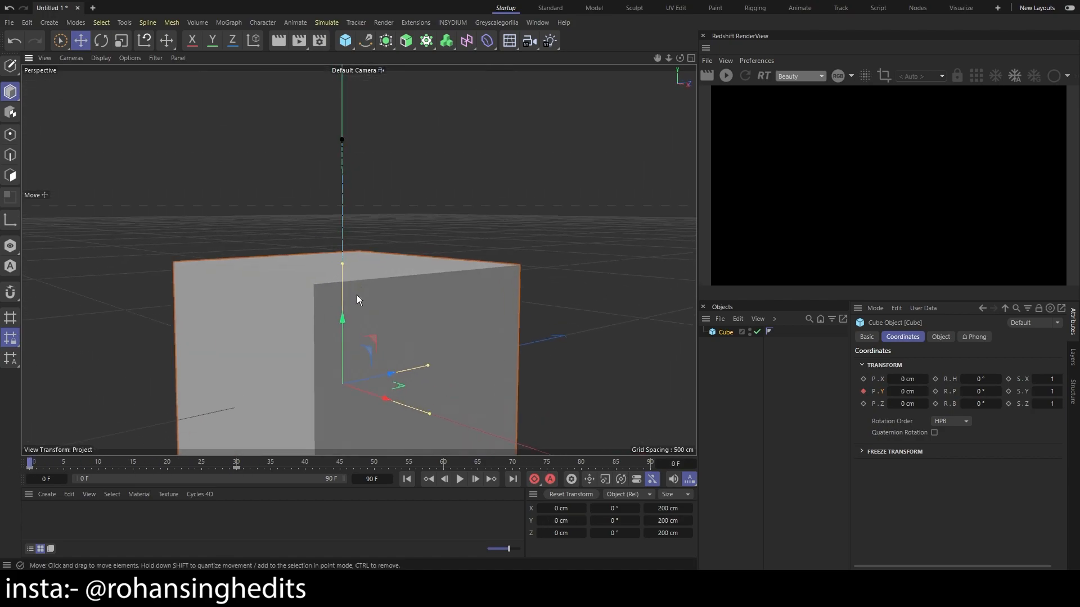
{"action": "left_click_drag", "start_coordinate": [356, 292], "coordinate": [333, 305], "text": "alt"}
{"action": "scroll", "coordinate": [407, 346], "scroll_direction": "down", "scroll_amount": 5}
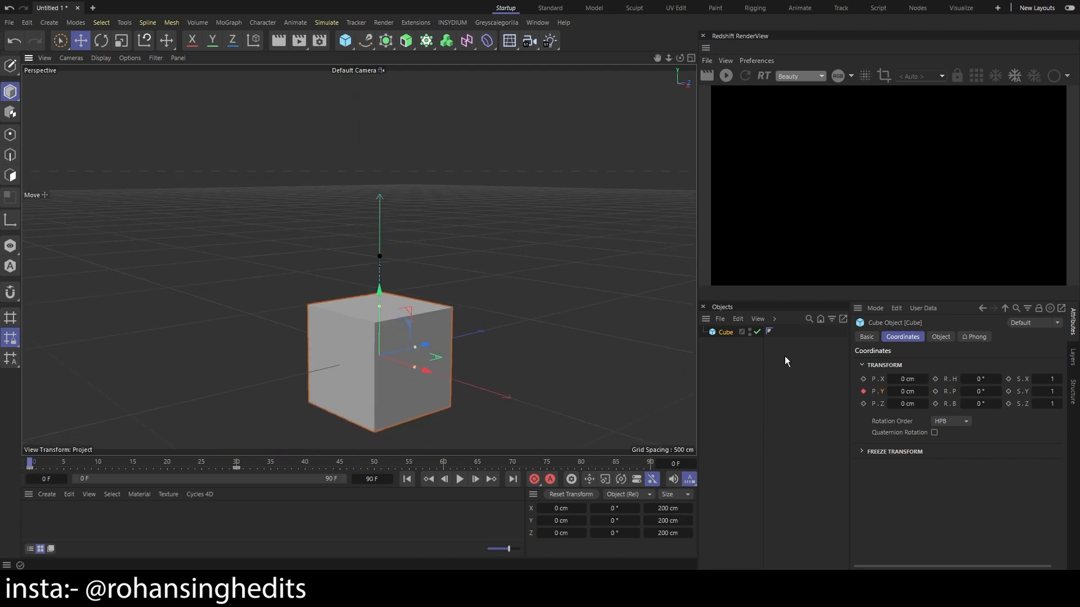
{"action": "left_click", "coordinate": [224, 464]}
{"action": "left_click_drag", "start_coordinate": [224, 466], "coordinate": [237, 467]}
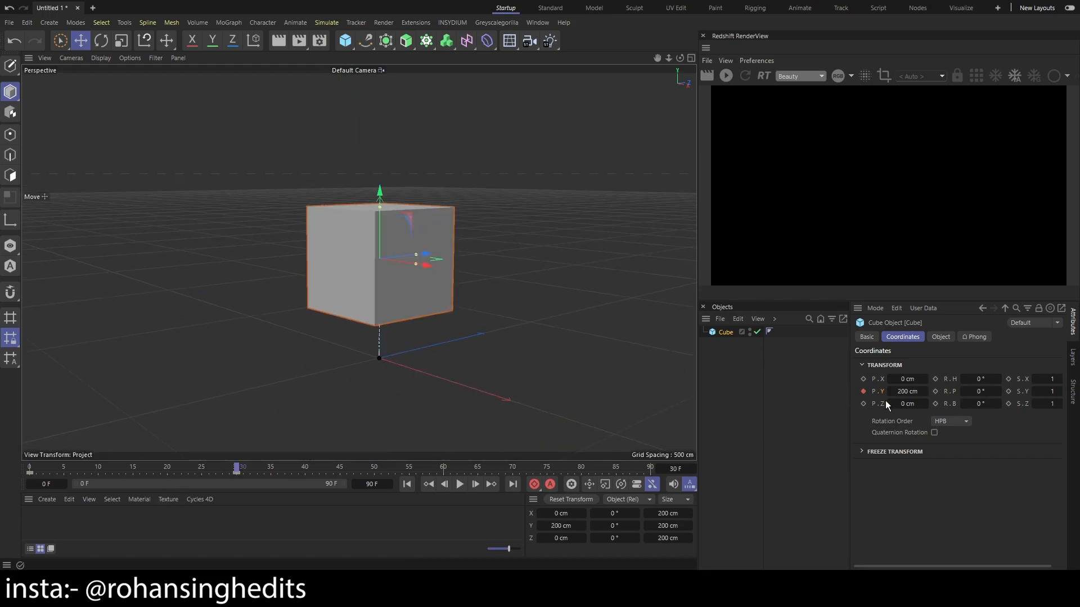
{"action": "left_click", "coordinate": [907, 392]}
{"action": "type", "text": "1000"}
{"action": "key", "text": "Return"}
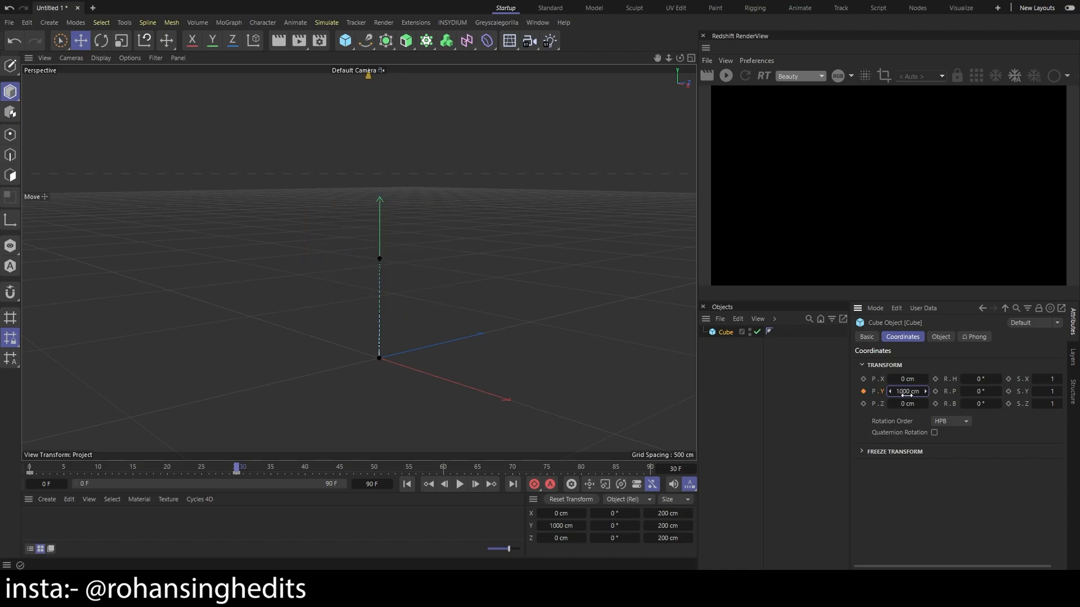
{"action": "left_click", "coordinate": [863, 392]}
Examine the cube's vertical motion path from the origin up to its raised position.
{"action": "scroll", "coordinate": [478, 352], "scroll_direction": "down", "scroll_amount": 4}
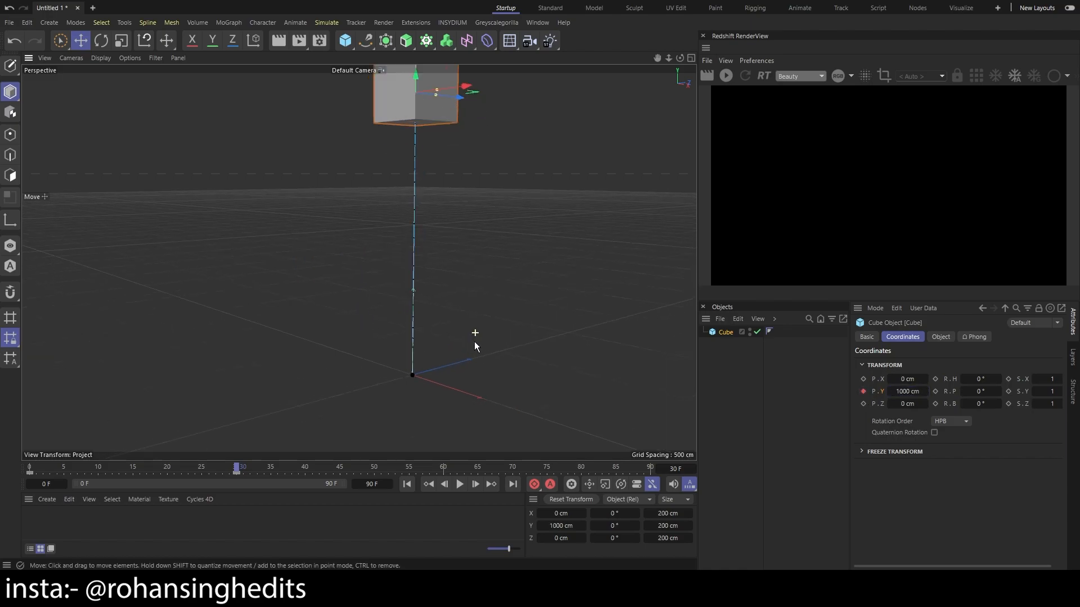
{"action": "scroll", "coordinate": [424, 380], "scroll_direction": "up", "scroll_amount": 5}
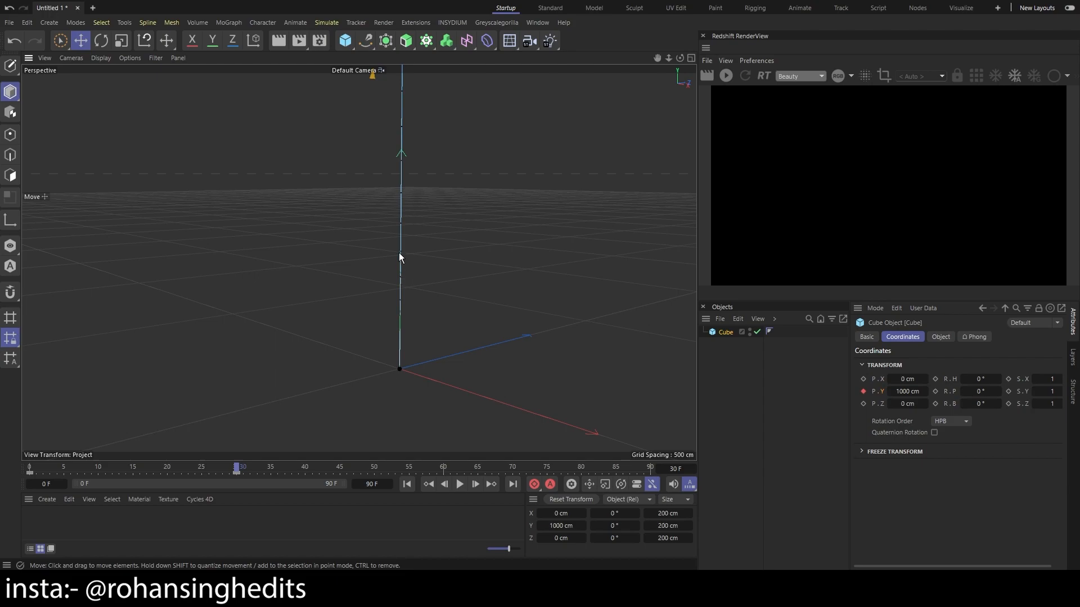
{"action": "middle_click_drag", "start_coordinate": [470, 171], "coordinate": [427, 339], "text": "alt"}
{"action": "left_click_drag", "start_coordinate": [427, 339], "coordinate": [408, 339], "text": "alt"}
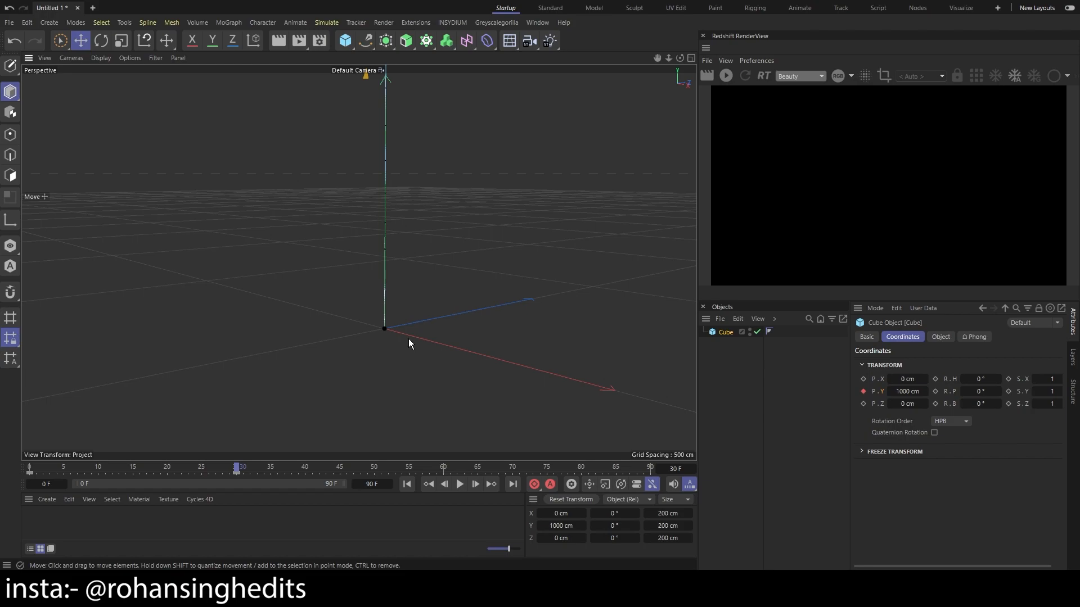
{"action": "scroll", "coordinate": [410, 240], "scroll_direction": "down", "scroll_amount": 6}
{"action": "middle_click_drag", "start_coordinate": [491, 217], "coordinate": [458, 360], "text": "alt"}
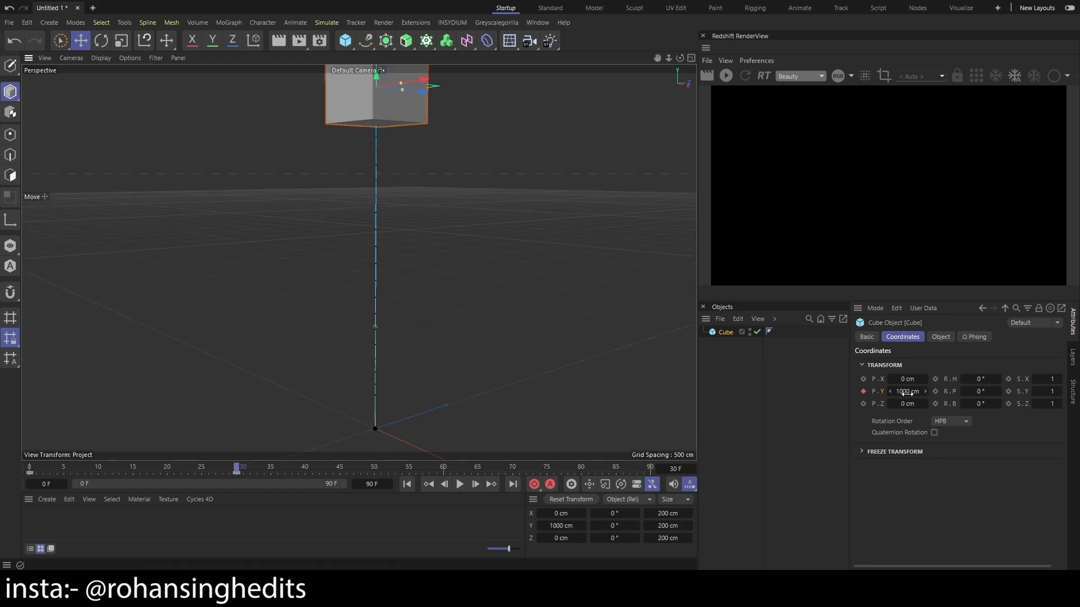
{"action": "middle_click_drag", "start_coordinate": [439, 408], "coordinate": [444, 339], "text": "alt"}
{"action": "scroll", "coordinate": [383, 344], "scroll_direction": "up", "scroll_amount": 5}
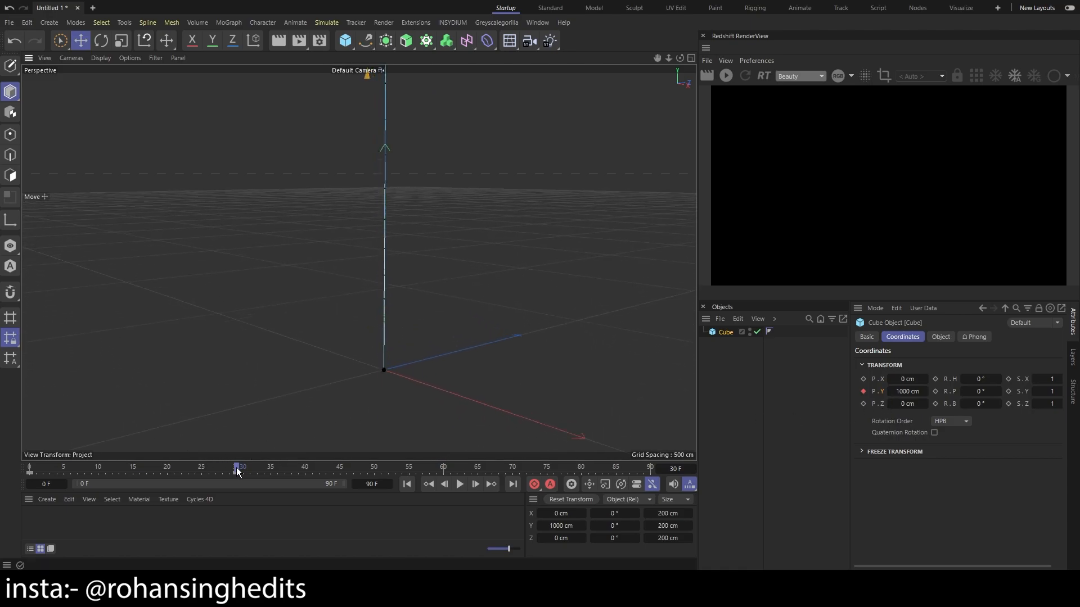
{"action": "scroll", "coordinate": [402, 340], "scroll_direction": "down", "scroll_amount": 2}
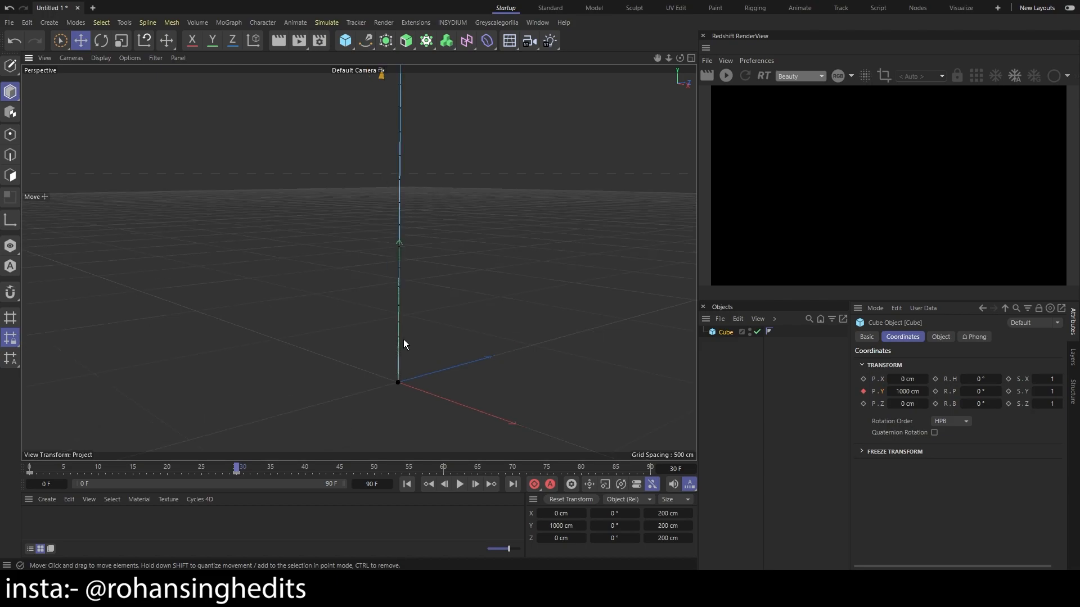
{"action": "scroll", "coordinate": [441, 373], "scroll_direction": "down", "scroll_amount": 3}
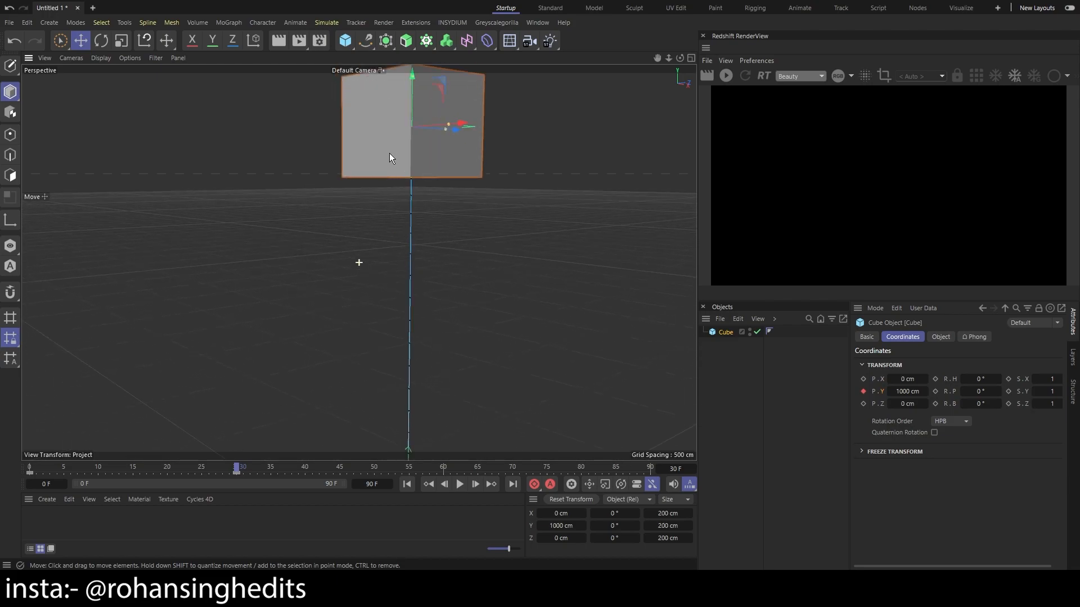
{"action": "scroll", "coordinate": [487, 400], "scroll_direction": "up", "scroll_amount": 3}
{"action": "middle_click_drag", "start_coordinate": [459, 245], "coordinate": [439, 265], "text": "alt"}
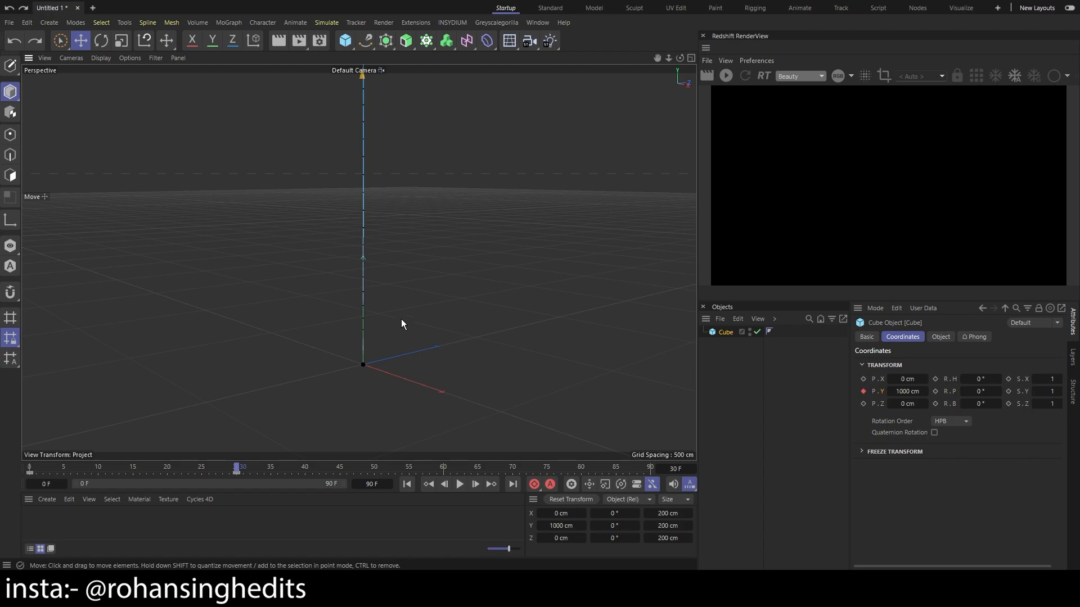
Scrub the start of the animation, return to frame 0 and select the cube again.
{"action": "left_click", "coordinate": [30, 473]}
{"action": "left_click_drag", "start_coordinate": [30, 474], "coordinate": [37, 474]}
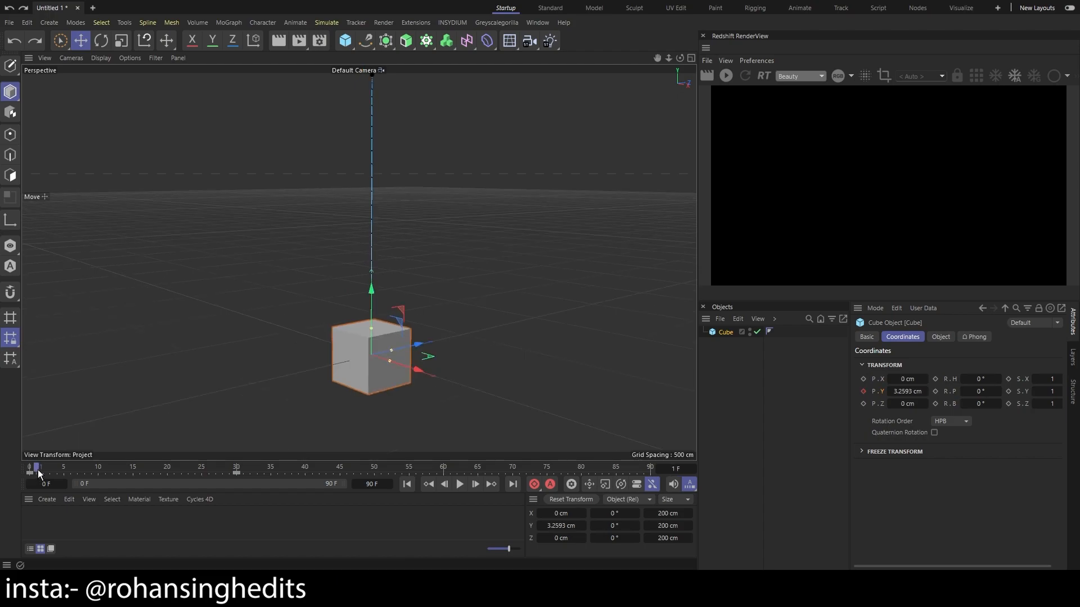
{"action": "left_click_drag", "start_coordinate": [38, 474], "coordinate": [9, 469]}
{"action": "left_click", "coordinate": [224, 519]}
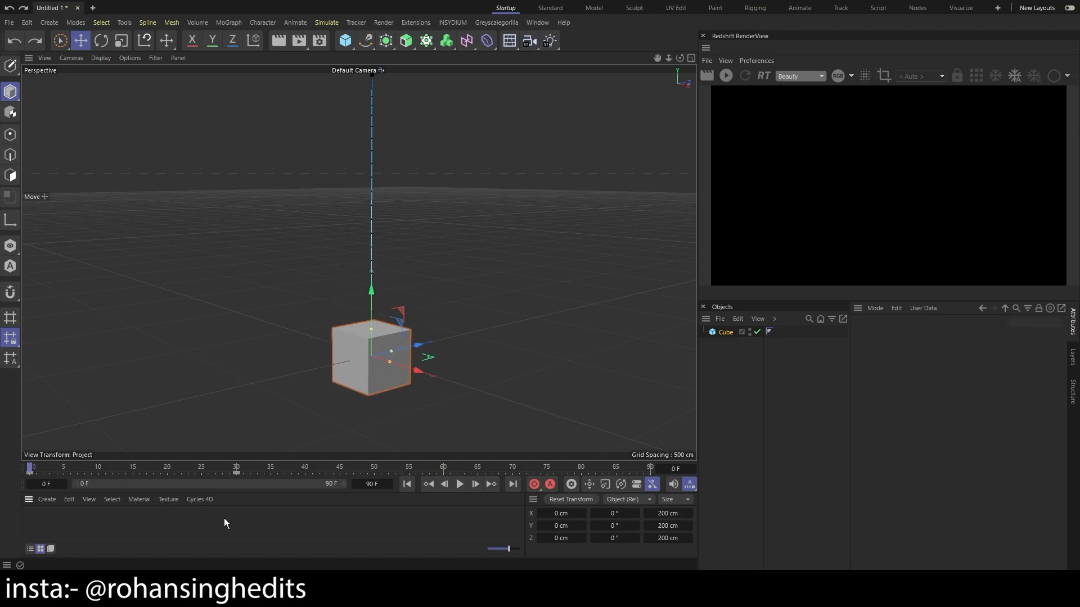
{"action": "left_click", "coordinate": [726, 332]}
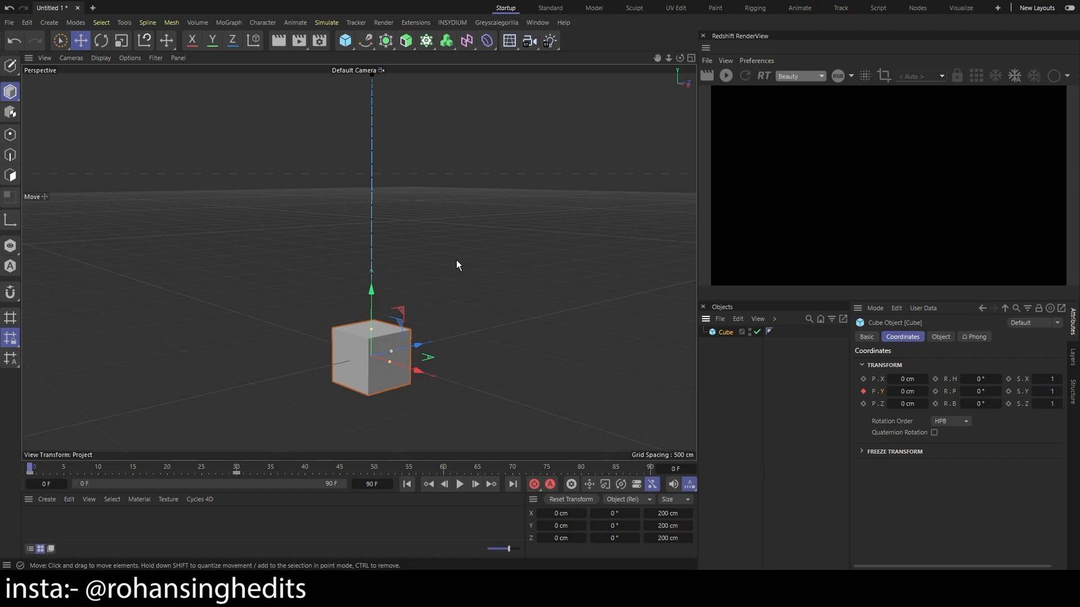
Set the cube's Y position at frame 30 to 30 cm, update the keyframe and return to frame 0.
{"action": "left_click_drag", "start_coordinate": [194, 469], "coordinate": [235, 472]}
{"action": "left_click", "coordinate": [907, 392]}
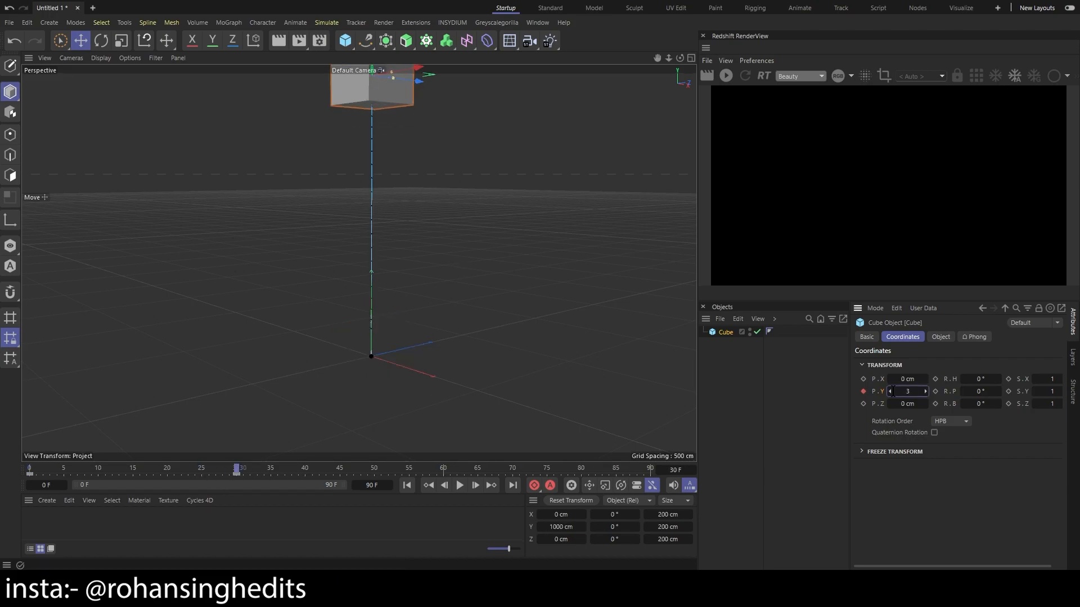
{"action": "type", "text": "0"}
{"action": "left_click", "coordinate": [863, 392]}
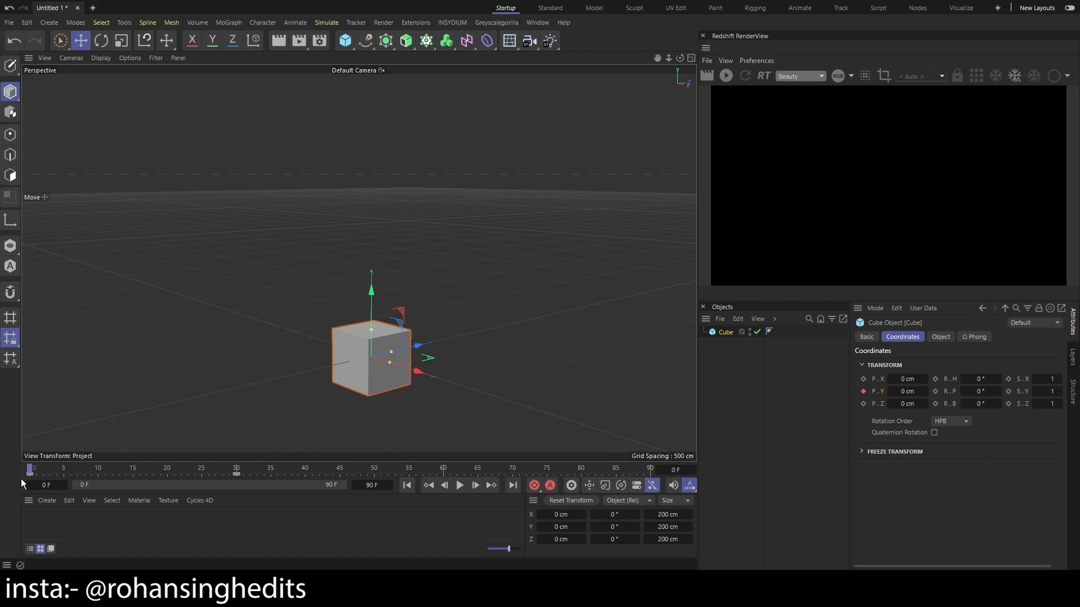
{"action": "left_click", "coordinate": [33, 474]}
{"action": "mouse_move", "coordinate": [38, 474]}
{"action": "left_mouse_down"}
{"action": "mouse_move", "coordinate": [55, 476]}
{"action": "mouse_move", "coordinate": [29, 474]}
{"action": "left_mouse_up"}
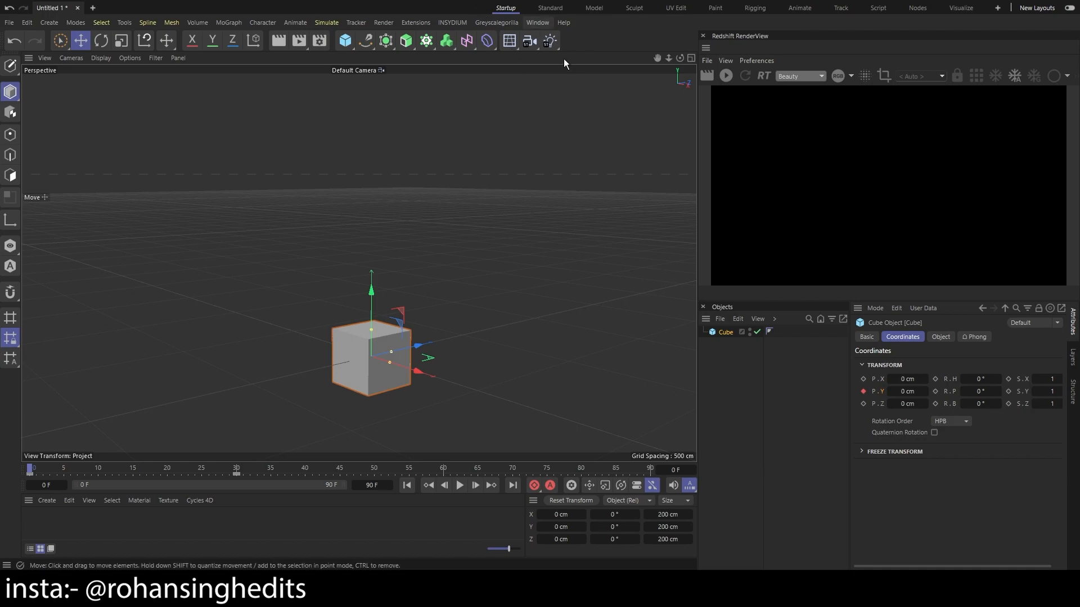
Open the F-Curve timeline, select both of the cube's Y position keys, make their interpolation Linear and close the timeline.
{"action": "left_click", "coordinate": [539, 22]}
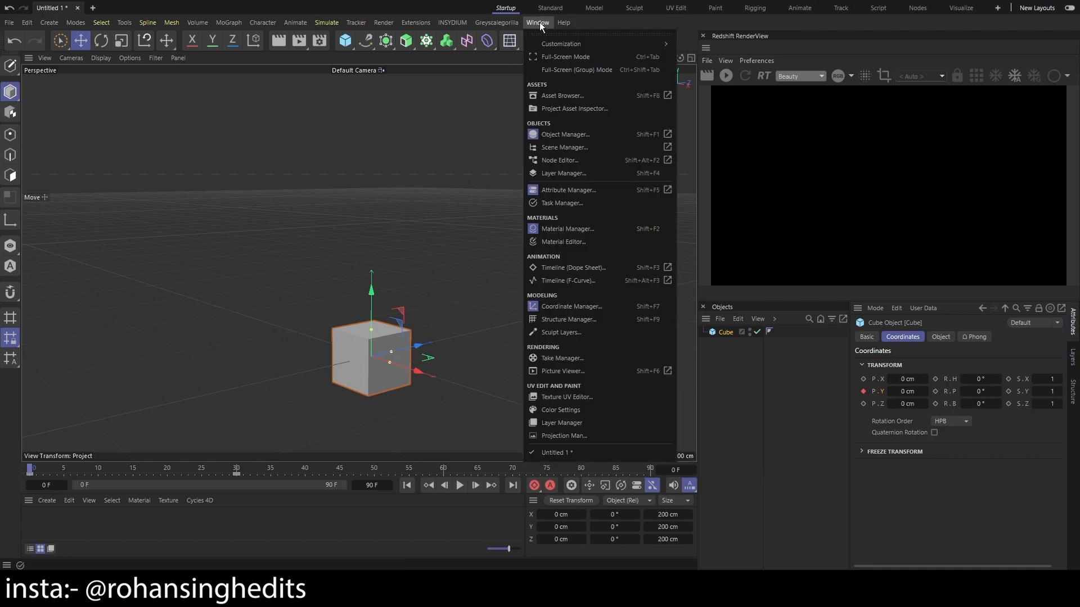
{"action": "left_click", "coordinate": [579, 280]}
{"action": "left_click_drag", "start_coordinate": [559, 107], "coordinate": [702, 78]}
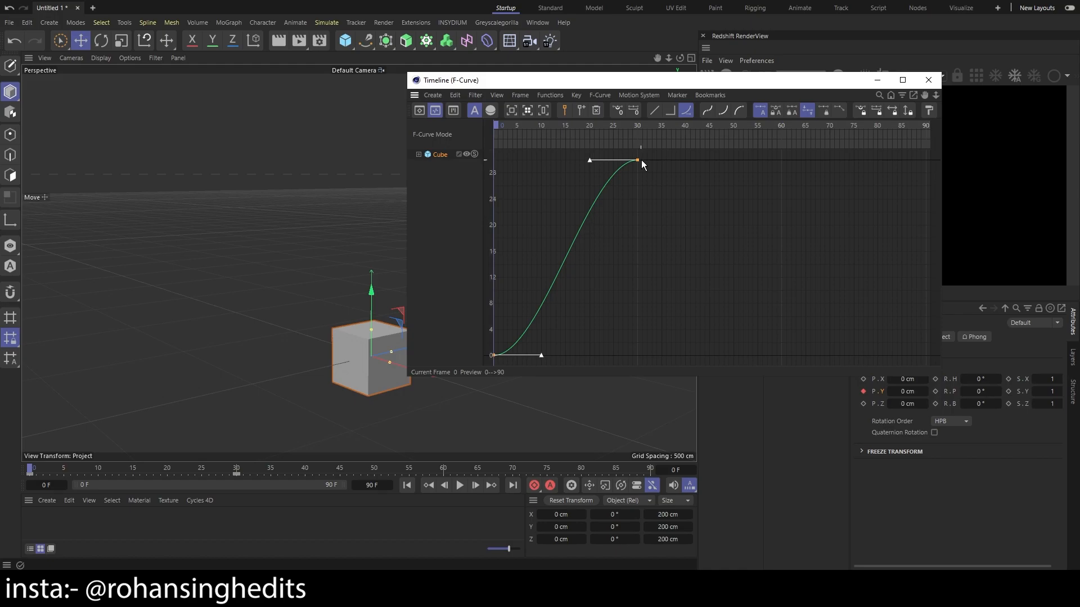
{"action": "left_click_drag", "start_coordinate": [656, 155], "coordinate": [485, 367]}
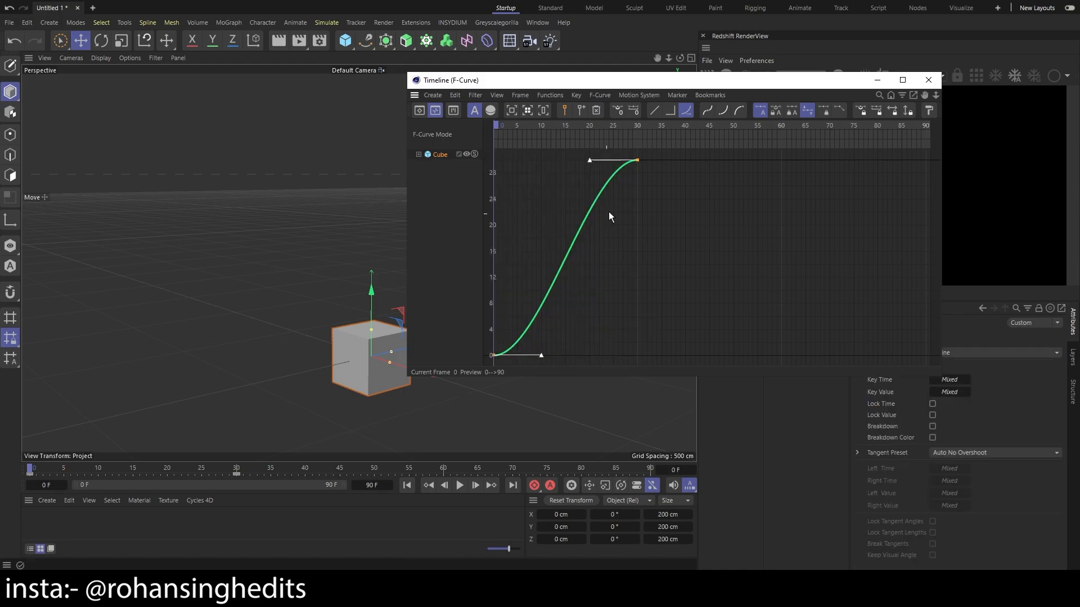
{"action": "left_click", "coordinate": [654, 112]}
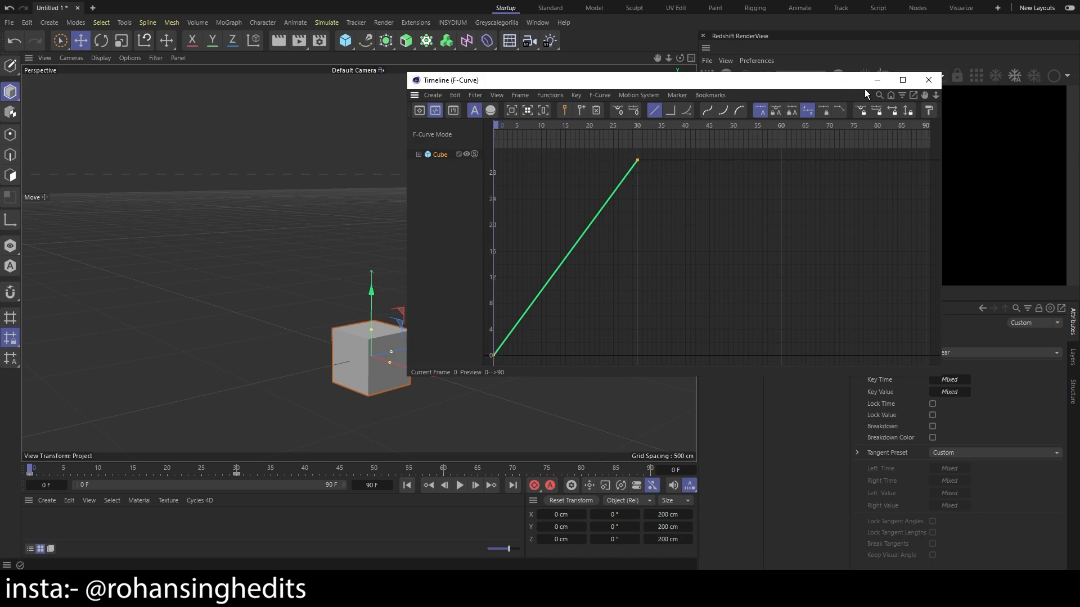
{"action": "left_click", "coordinate": [928, 80]}
Select the cube, play its animation and return to frame 0.
{"action": "left_click", "coordinate": [726, 333]}
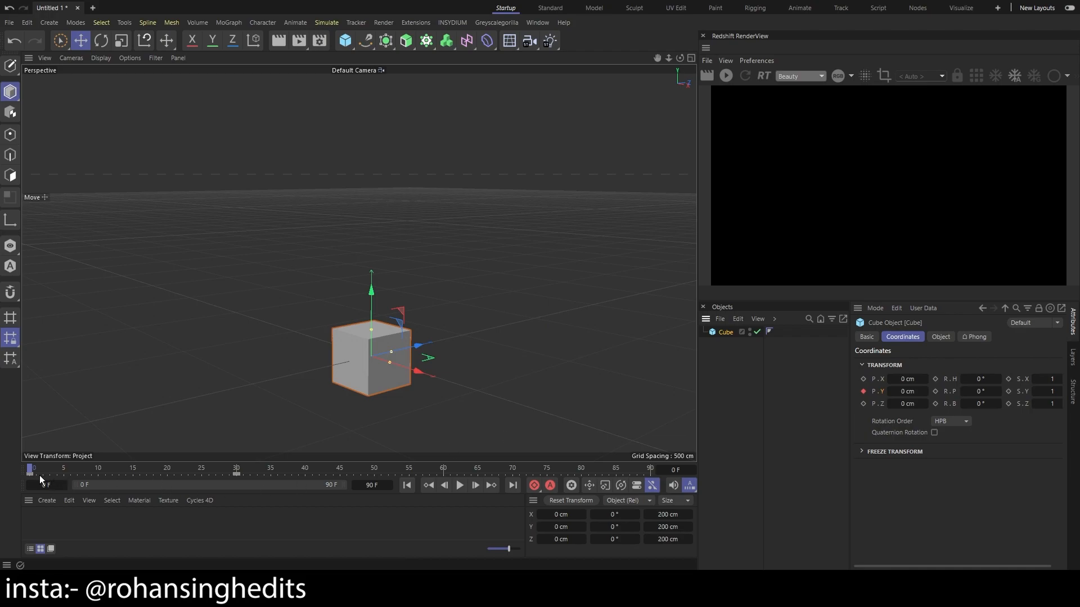
{"action": "mouse_move", "coordinate": [32, 473]}
{"action": "left_mouse_down"}
{"action": "mouse_move", "coordinate": [58, 473]}
{"action": "mouse_move", "coordinate": [25, 473]}
{"action": "left_mouse_up"}
{"action": "left_click", "coordinate": [459, 486]}
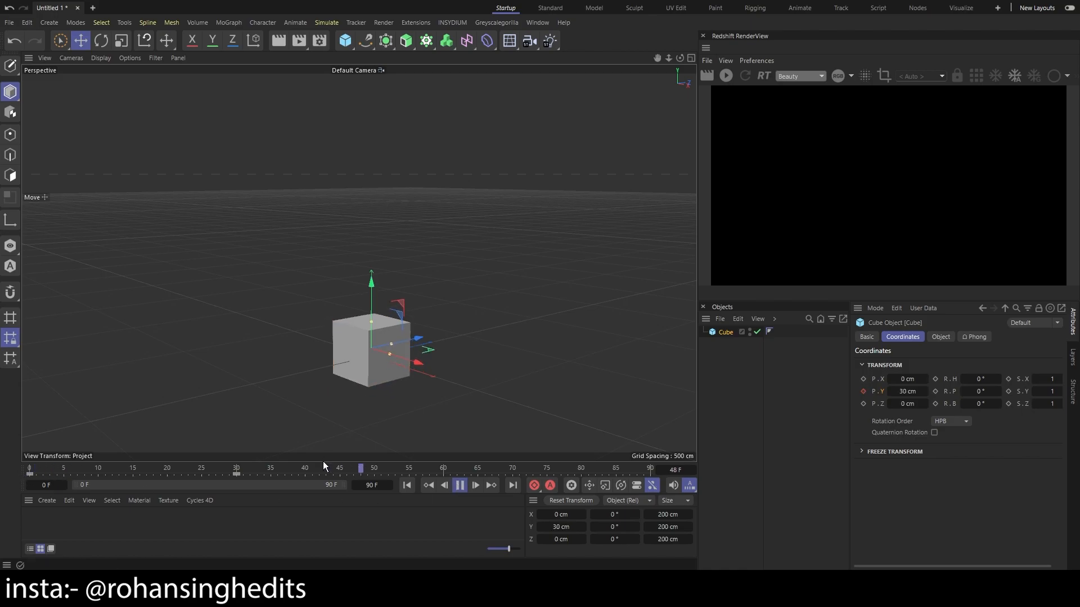
{"action": "left_click", "coordinate": [460, 486]}
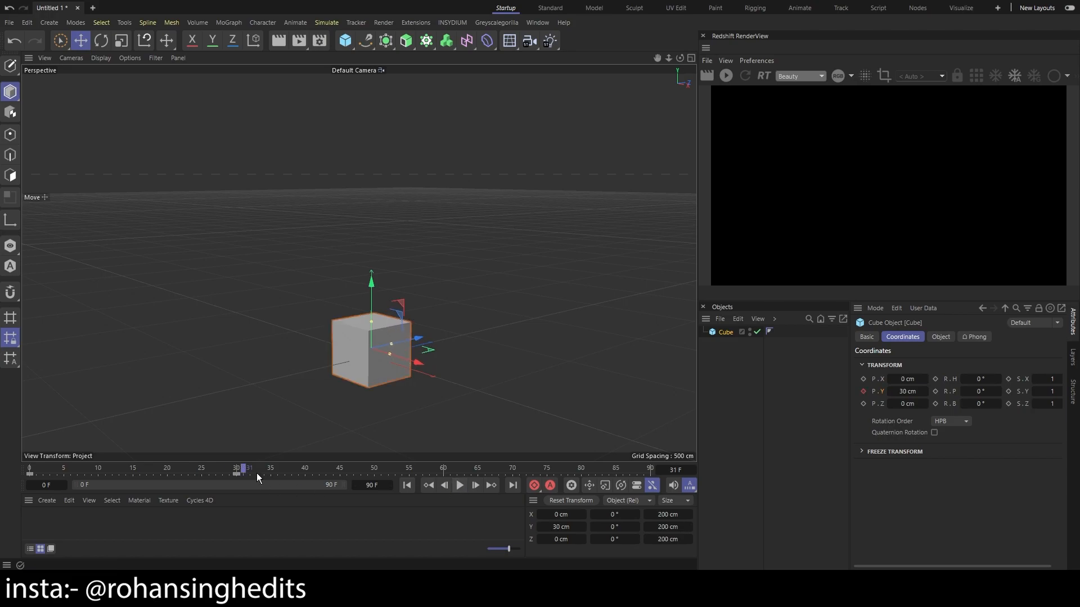
{"action": "left_click_drag", "start_coordinate": [125, 471], "coordinate": [28, 472]}
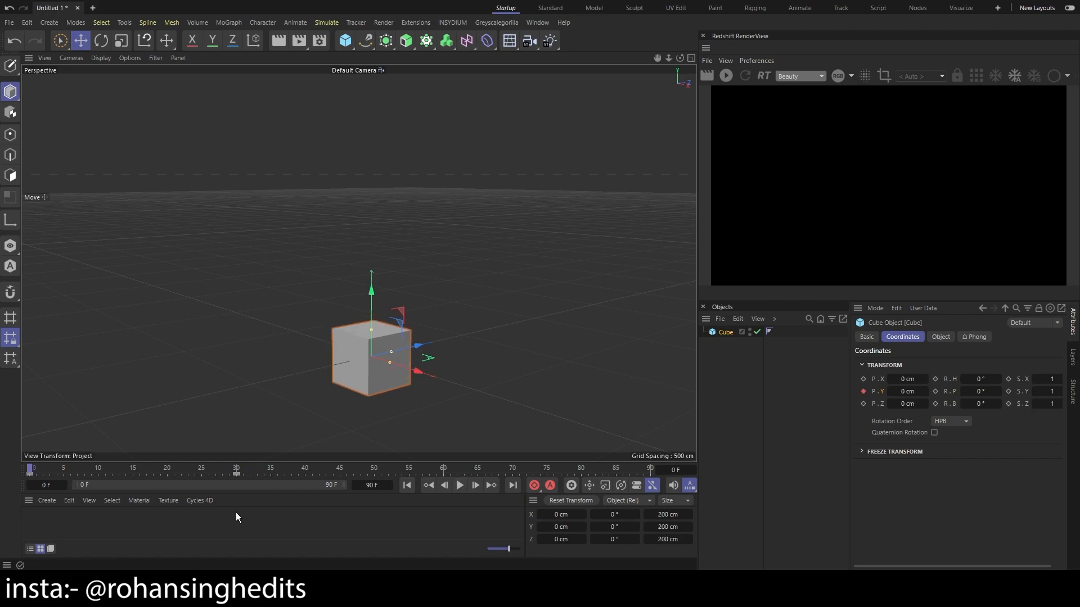
Reopen the F-Curve timeline and apply Ease Ease interpolation to both of the cube's Y position keys.
{"action": "left_click", "coordinate": [535, 22]}
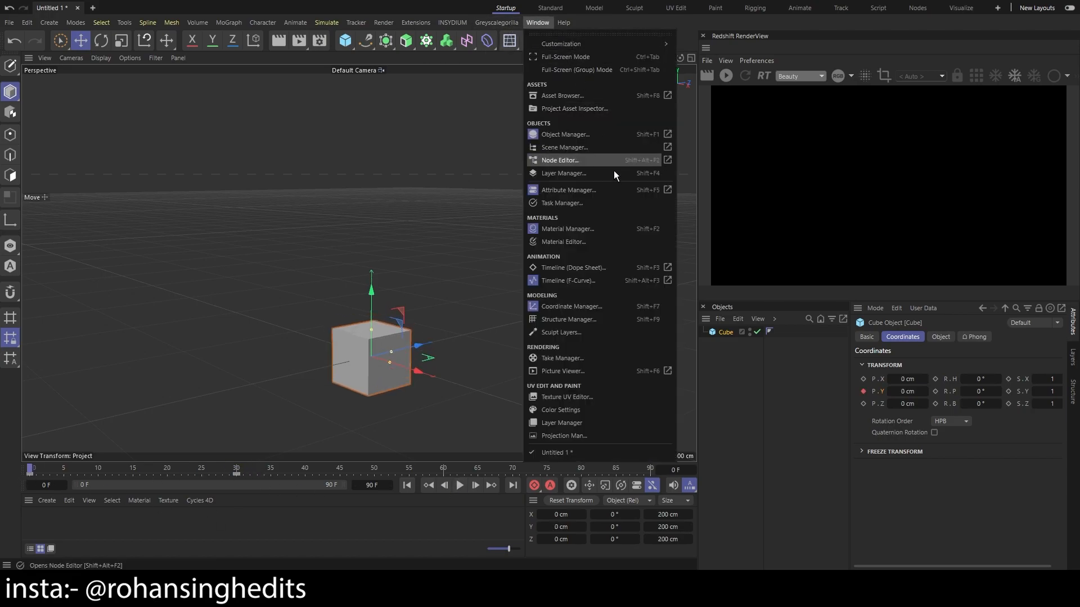
{"action": "left_click", "coordinate": [600, 281]}
{"action": "left_click_drag", "start_coordinate": [629, 167], "coordinate": [440, 411]}
{"action": "left_click", "coordinate": [706, 110]}
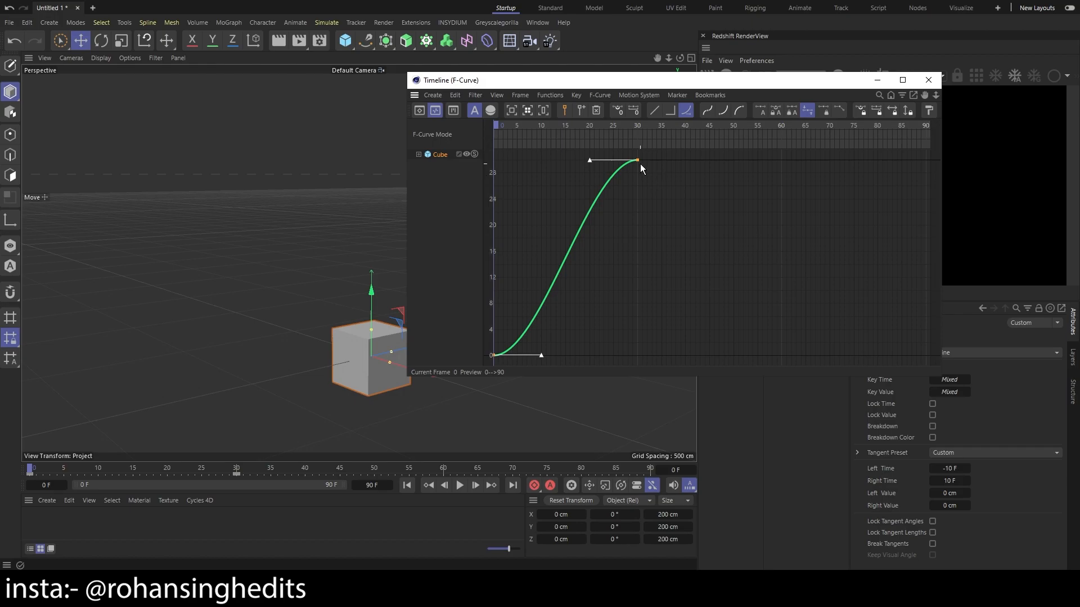
Try Linear and Ease In interpolation on both position keys and minimize the F-Curve timeline.
{"action": "left_click", "coordinate": [655, 110]}
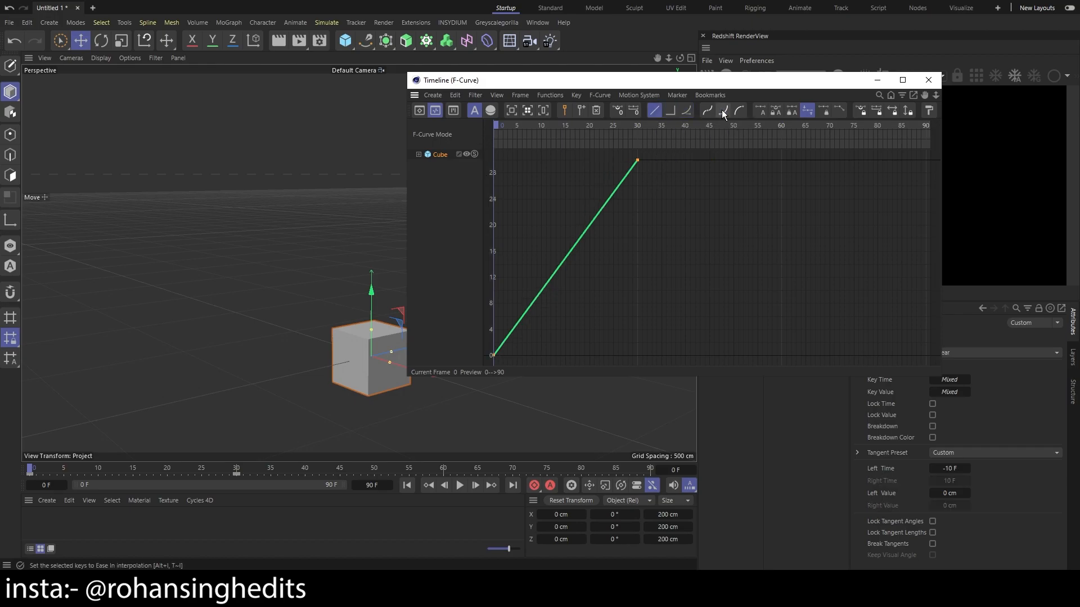
{"action": "left_click", "coordinate": [725, 110]}
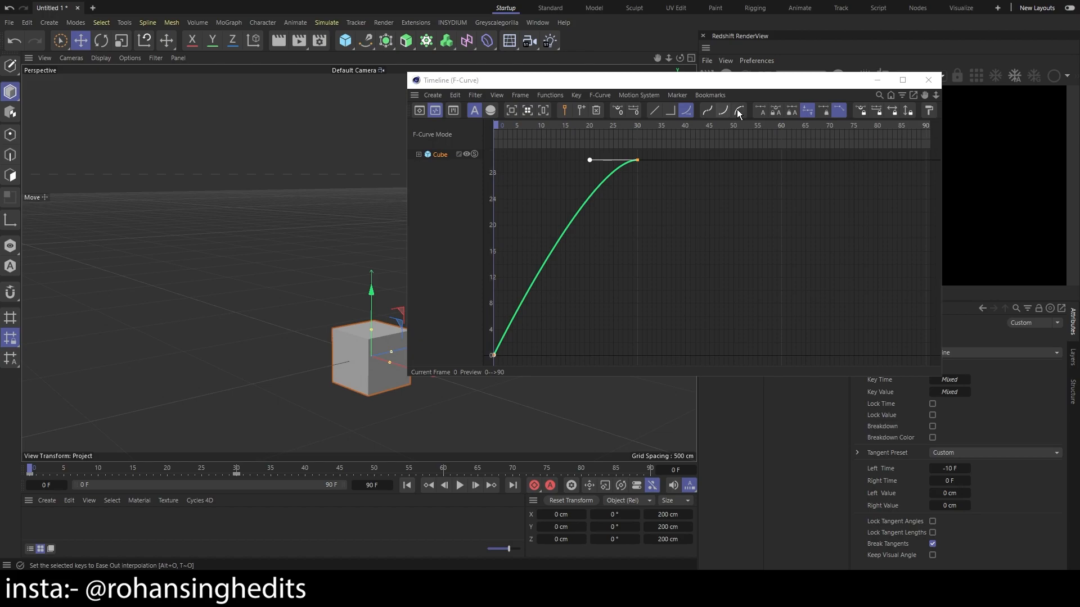
{"action": "left_click_drag", "start_coordinate": [713, 82], "coordinate": [805, 63]}
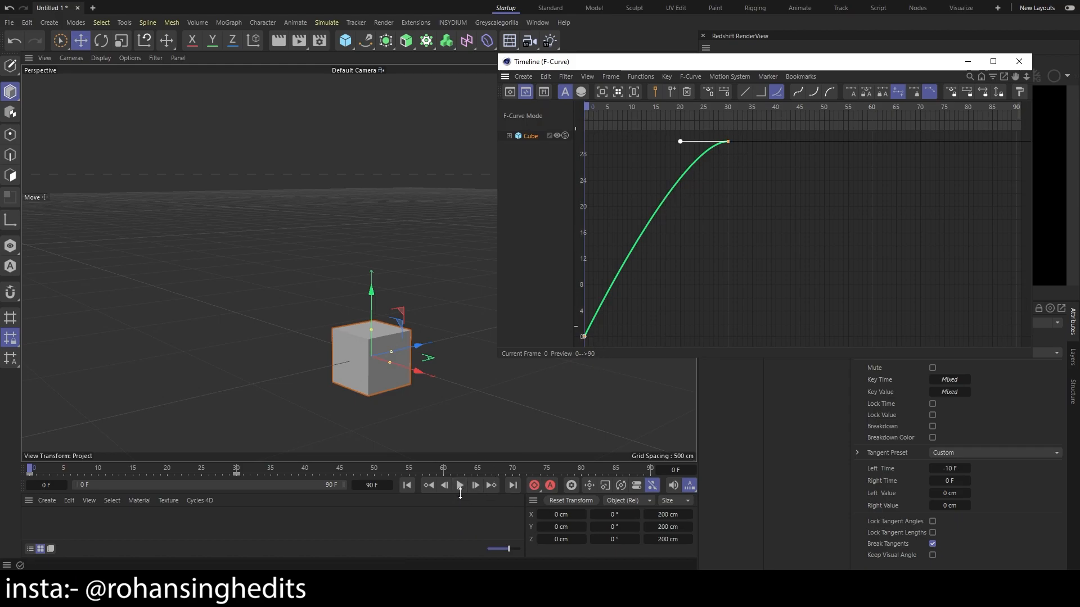
{"action": "left_click", "coordinate": [967, 61]}
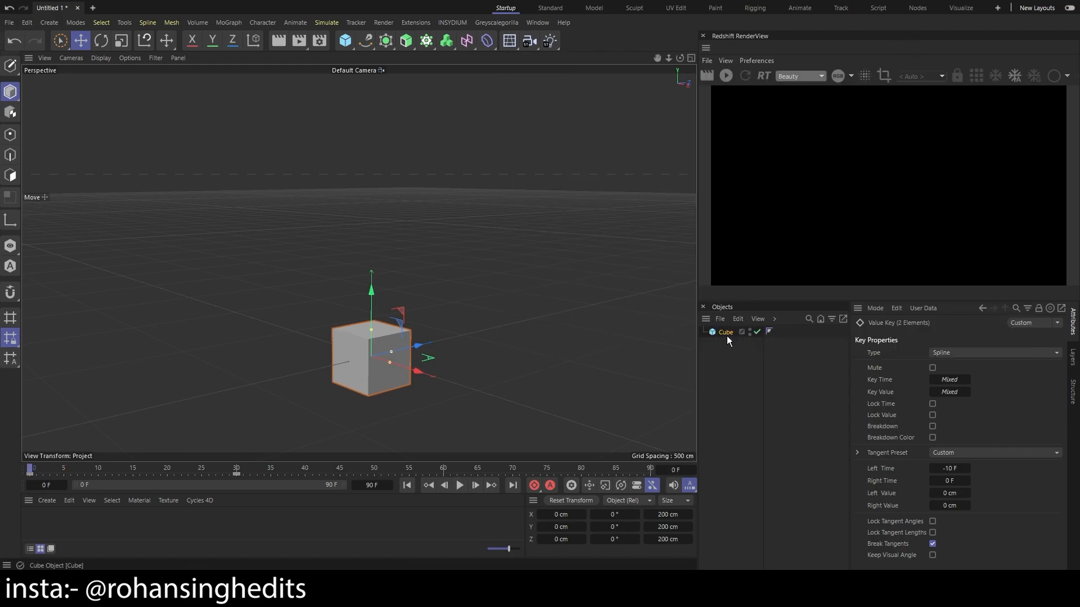
Change the cube's Y position keyframe at frame 30 to 3000 cm and return to frame 0.
{"action": "left_click", "coordinate": [726, 333]}
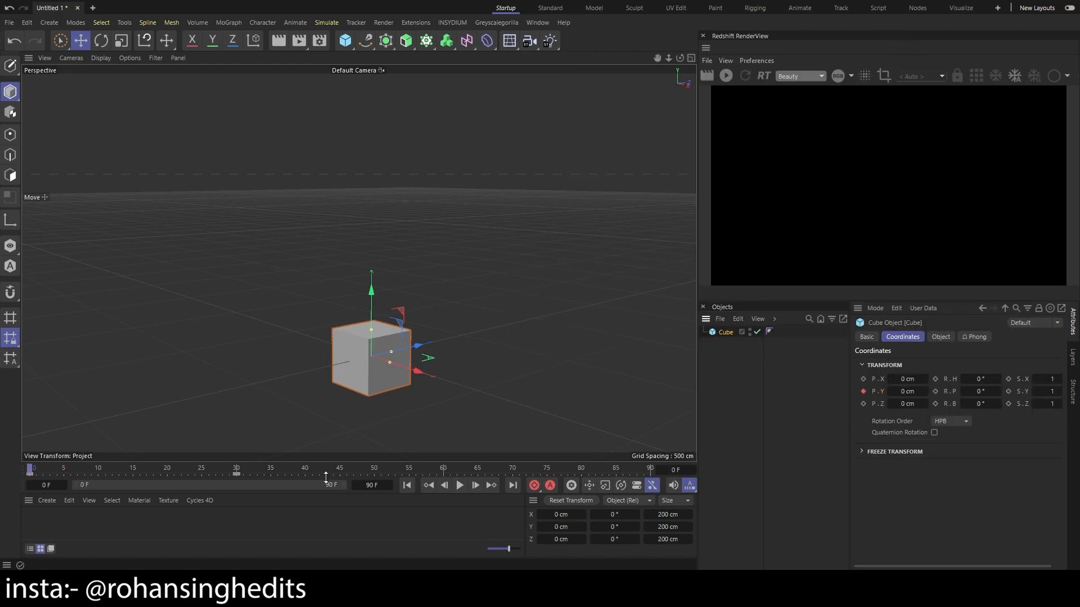
{"action": "left_click", "coordinate": [236, 470]}
{"action": "left_click", "coordinate": [902, 391]}
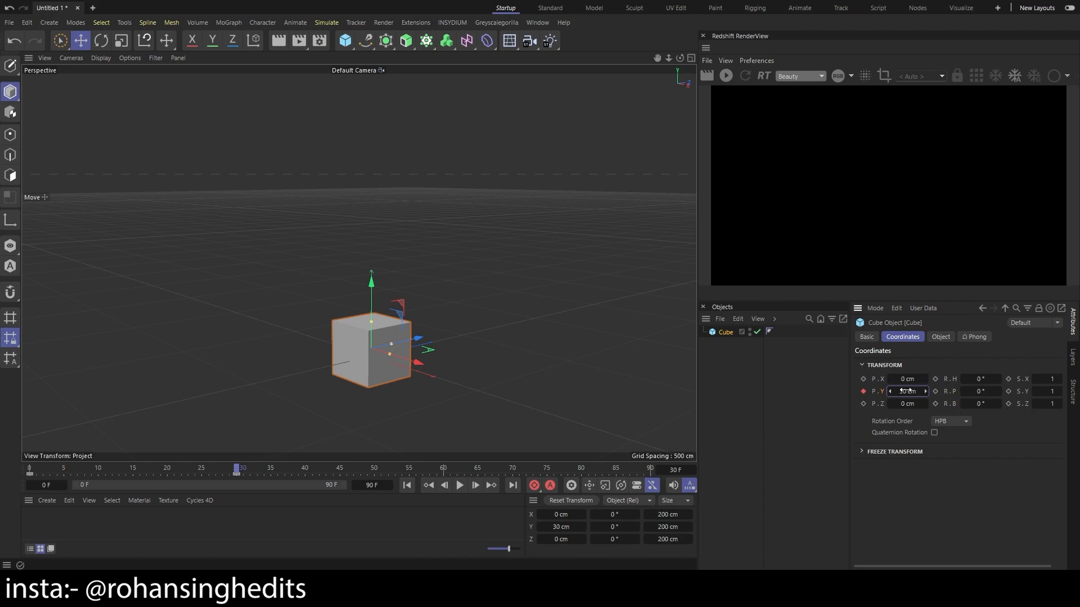
{"action": "type", "text": "3000"}
{"action": "left_click", "coordinate": [29, 470]}
{"action": "scroll", "coordinate": [421, 271], "scroll_direction": "down", "scroll_amount": 5}
{"action": "middle_click_drag", "start_coordinate": [531, 211], "coordinate": [429, 313], "text": "alt"}
{"action": "scroll", "coordinate": [483, 285], "scroll_direction": "down", "scroll_amount": 2}
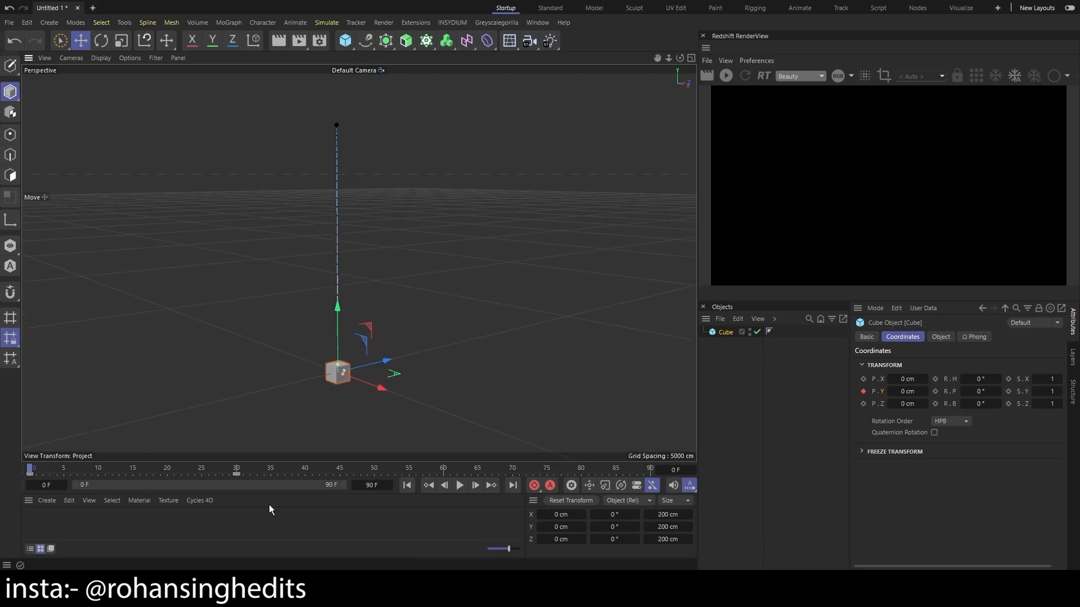
Play the cube's rising animation twice, returning to frame 0 each time.
{"action": "left_click", "coordinate": [460, 485]}
{"action": "left_click", "coordinate": [459, 485]}
{"action": "left_click", "coordinate": [29, 470]}
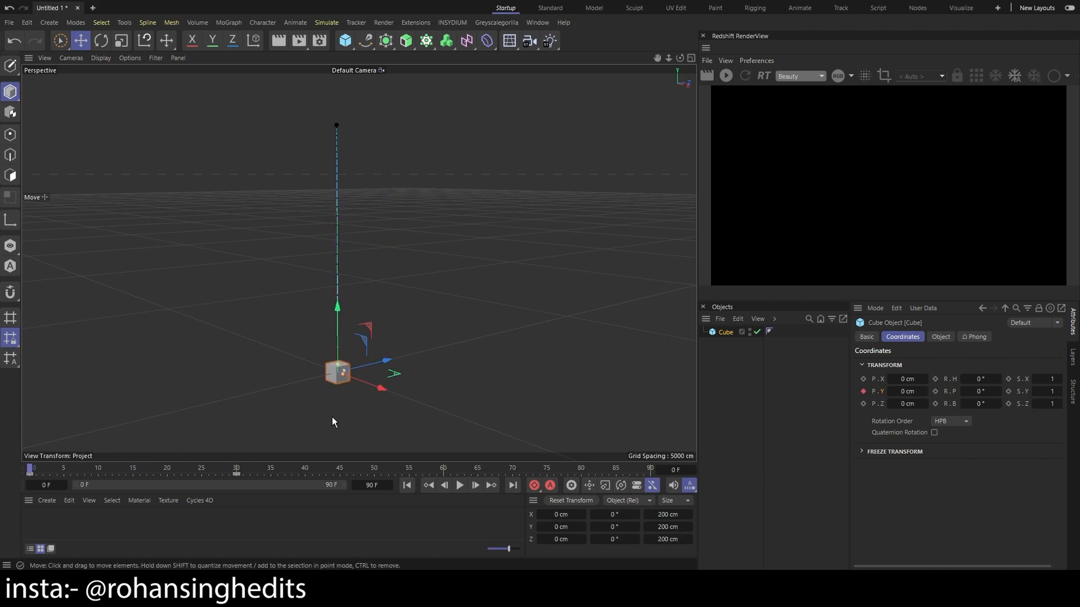
{"action": "left_click", "coordinate": [459, 485]}
{"action": "left_click", "coordinate": [29, 470]}
Examine the spacing of the frame marks along the cube's vertical motion path.
{"action": "scroll", "coordinate": [337, 121], "scroll_direction": "up", "scroll_amount": 4}
{"action": "scroll", "coordinate": [343, 155], "scroll_direction": "up", "scroll_amount": 3}
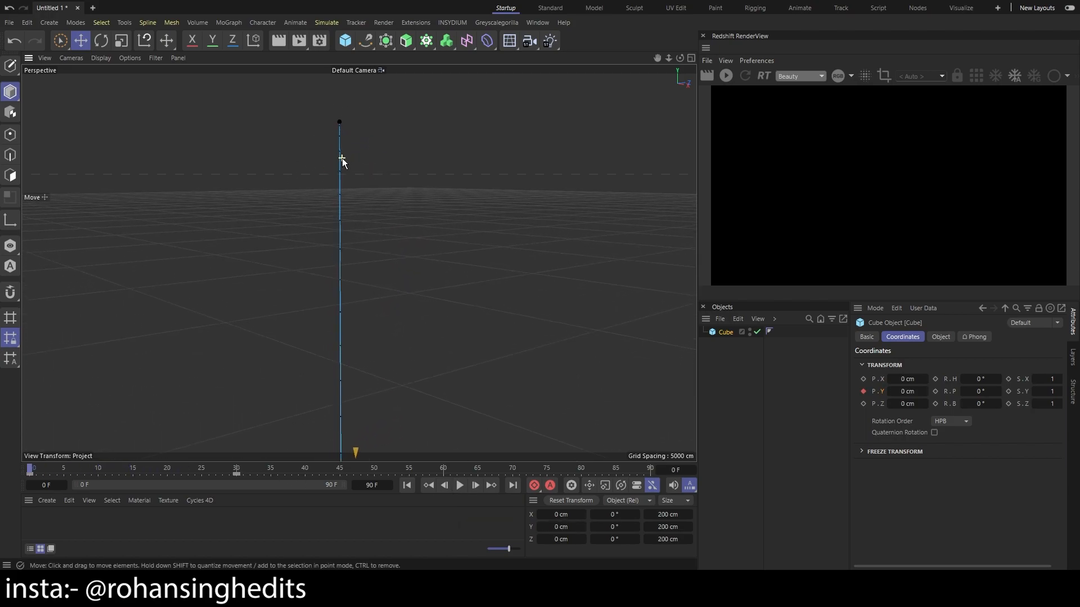
{"action": "middle_click_drag", "start_coordinate": [464, 388], "coordinate": [461, 219], "text": "alt"}
{"action": "middle_click_drag", "start_coordinate": [413, 394], "coordinate": [415, 318], "text": "alt"}
{"action": "middle_click_drag", "start_coordinate": [372, 412], "coordinate": [370, 285], "text": "alt"}
{"action": "middle_click_drag", "start_coordinate": [463, 189], "coordinate": [460, 355], "text": "alt"}
{"action": "middle_click_drag", "start_coordinate": [438, 174], "coordinate": [425, 252], "text": "alt"}
{"action": "middle_click_drag", "start_coordinate": [461, 359], "coordinate": [483, 251], "text": "alt"}
{"action": "middle_click_drag", "start_coordinate": [485, 332], "coordinate": [472, 144], "text": "alt"}
{"action": "scroll", "coordinate": [434, 256], "scroll_direction": "down", "scroll_amount": 1}
{"action": "middle_click_drag", "start_coordinate": [347, 227], "coordinate": [350, 234], "text": "alt"}
{"action": "scroll", "coordinate": [492, 224], "scroll_direction": "down", "scroll_amount": 2}
{"action": "middle_click_drag", "start_coordinate": [492, 225], "coordinate": [487, 234], "text": "alt"}
In the F-Curve timeline, select both of the cube's Y position keys and try Linear before applying Ease Out interpolation.
{"action": "left_click", "coordinate": [537, 22]}
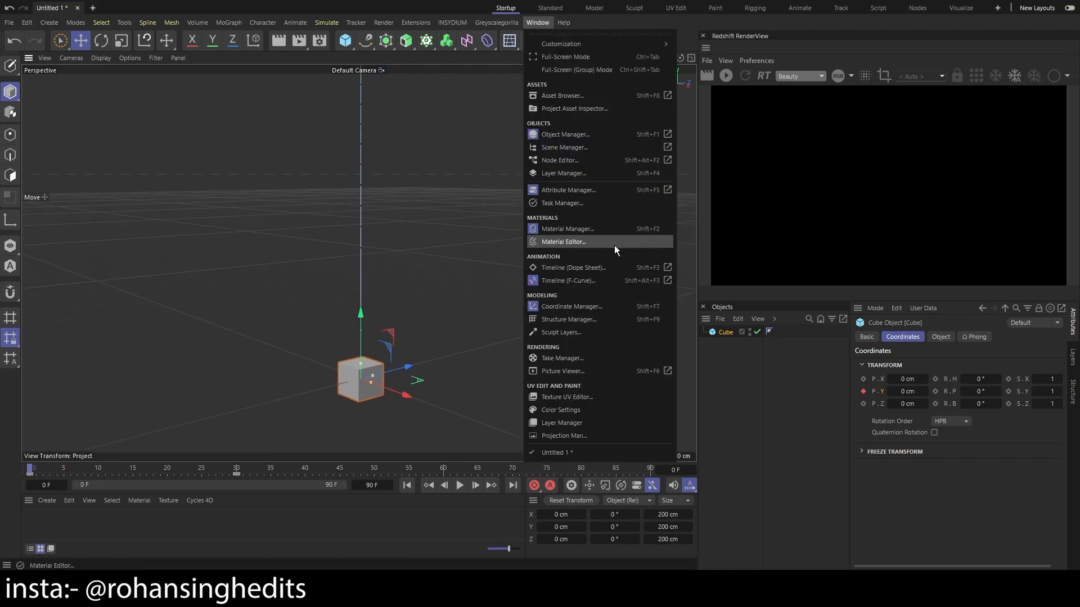
{"action": "left_click", "coordinate": [568, 280]}
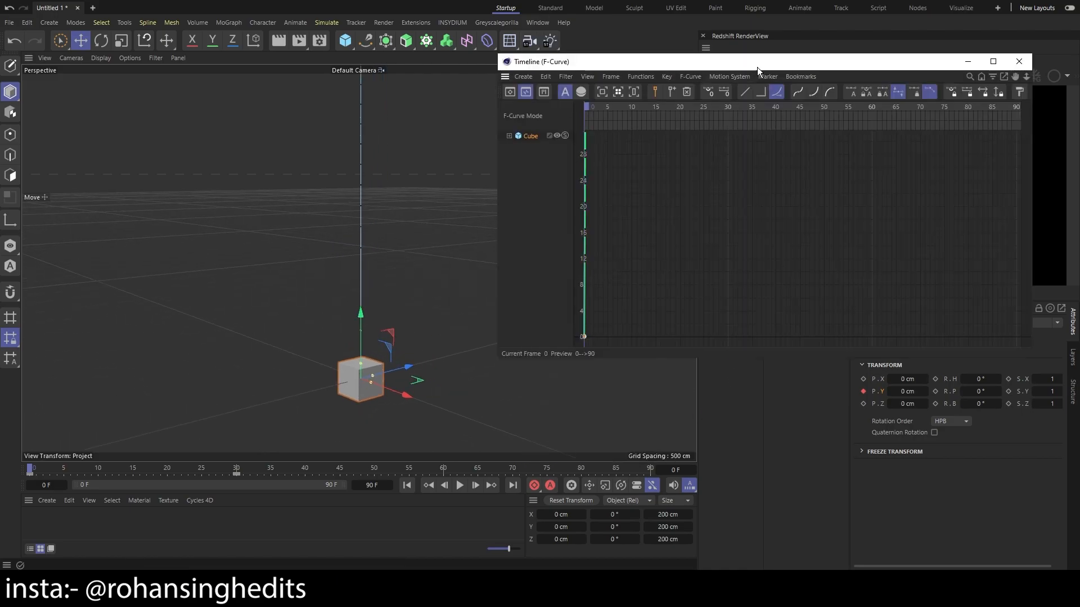
{"action": "left_click_drag", "start_coordinate": [844, 56], "coordinate": [488, 57]}
{"action": "left_click", "coordinate": [219, 122]}
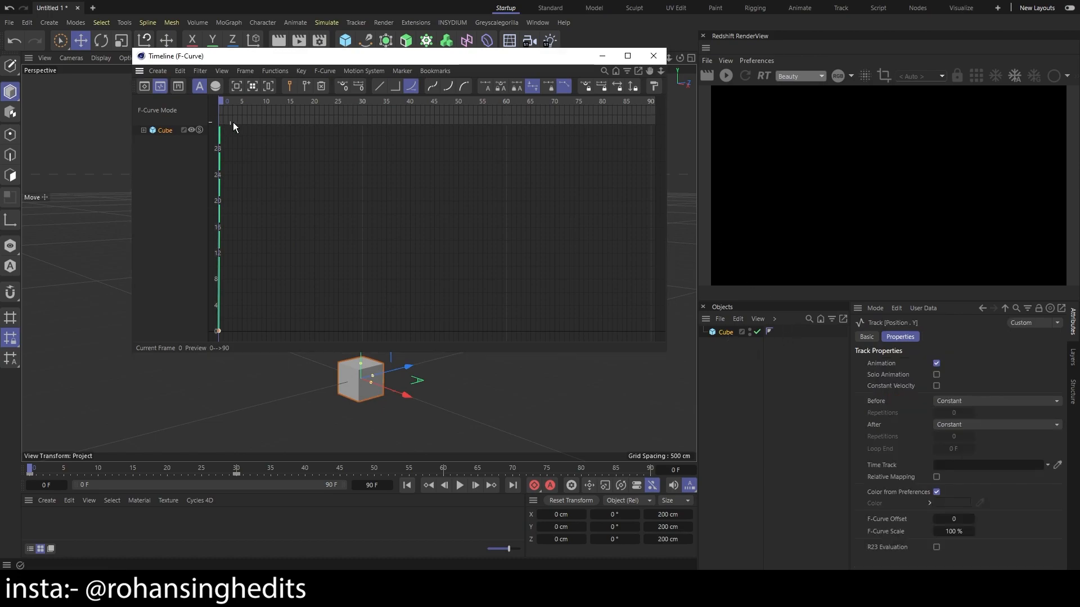
{"action": "key", "text": "h"}
{"action": "scroll", "coordinate": [237, 253], "scroll_direction": "down", "scroll_amount": 1}
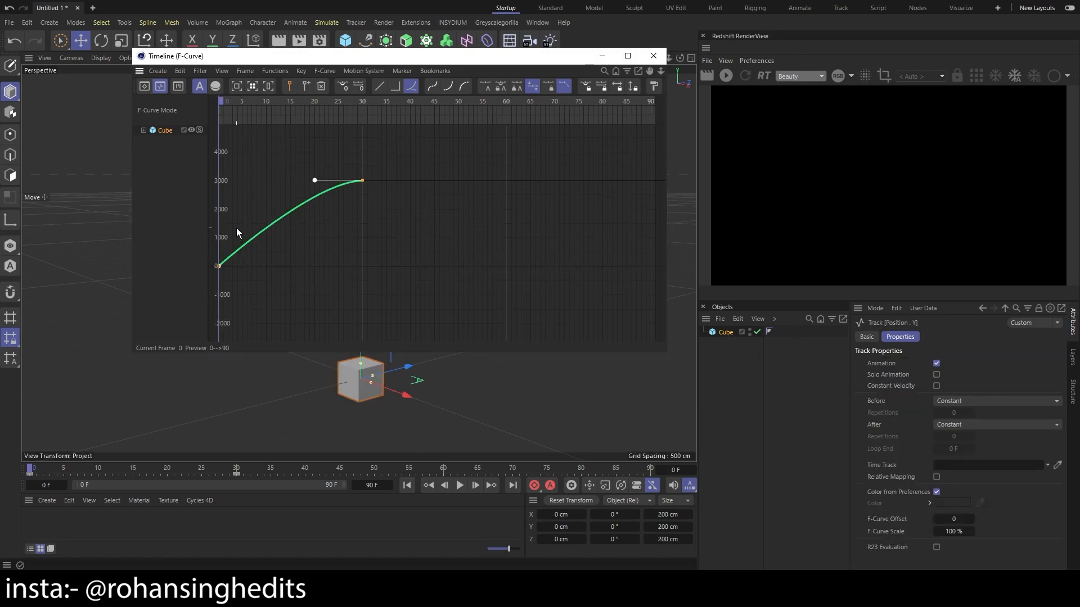
{"action": "scroll", "coordinate": [237, 230], "scroll_direction": "down", "scroll_amount": 3}
{"action": "scroll", "coordinate": [235, 193], "scroll_direction": "up", "scroll_amount": 1}
{"action": "scroll", "coordinate": [235, 193], "scroll_direction": "up", "scroll_amount": 3}
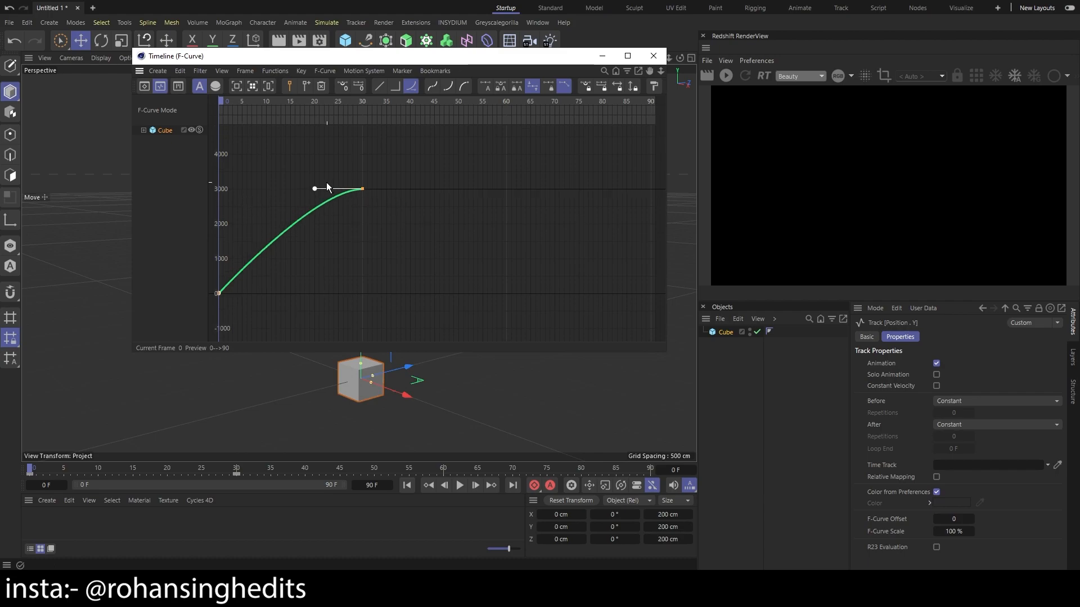
{"action": "left_click_drag", "start_coordinate": [410, 152], "coordinate": [208, 336]}
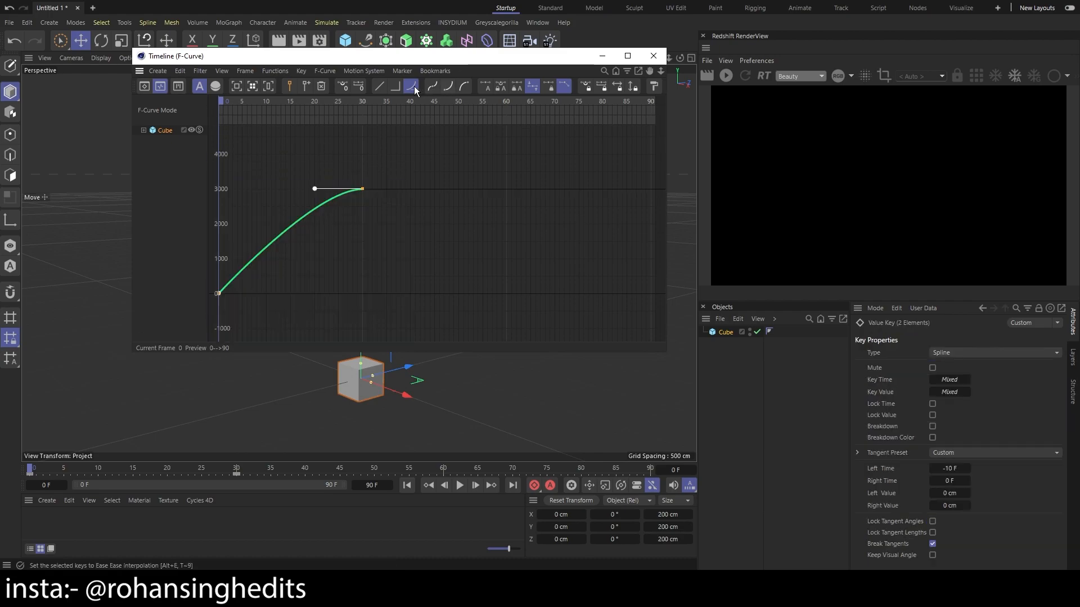
{"action": "left_click", "coordinate": [382, 88]}
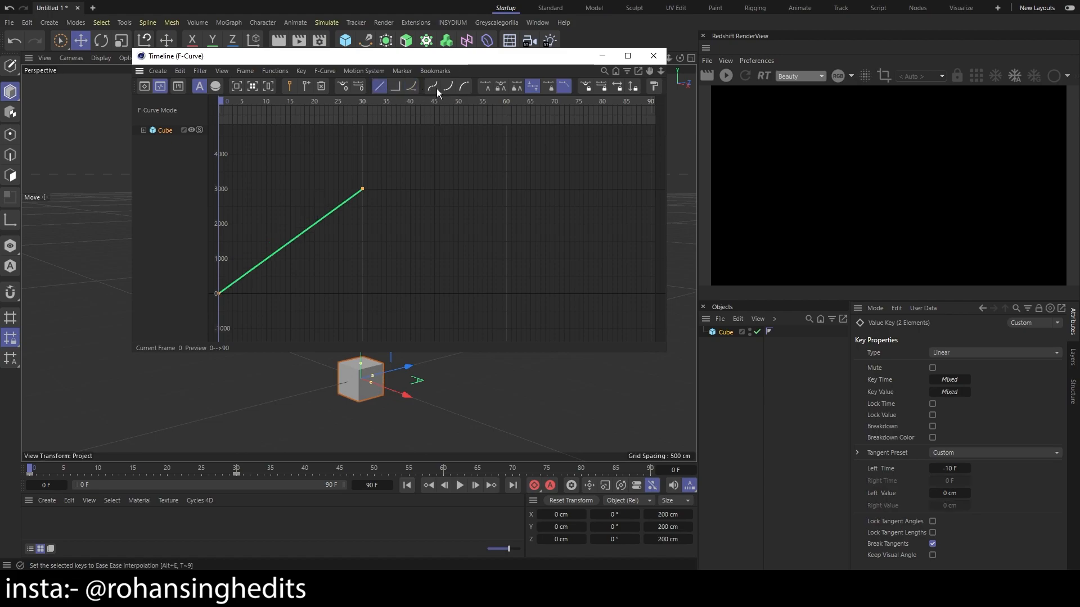
{"action": "left_click", "coordinate": [469, 88]}
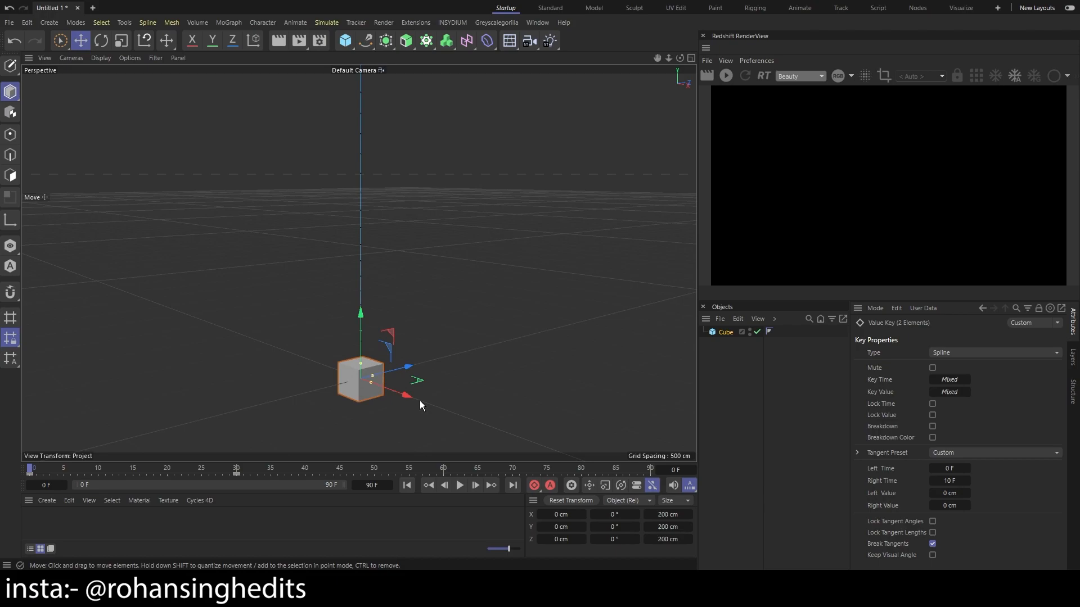
Scrub the cube's eased animation back to frame 0 and play it in the viewport.
{"action": "scroll", "coordinate": [444, 383], "scroll_direction": "down", "scroll_amount": 3}
{"action": "left_click", "coordinate": [374, 471]}
{"action": "left_click_drag", "start_coordinate": [363, 474], "coordinate": [29, 474]}
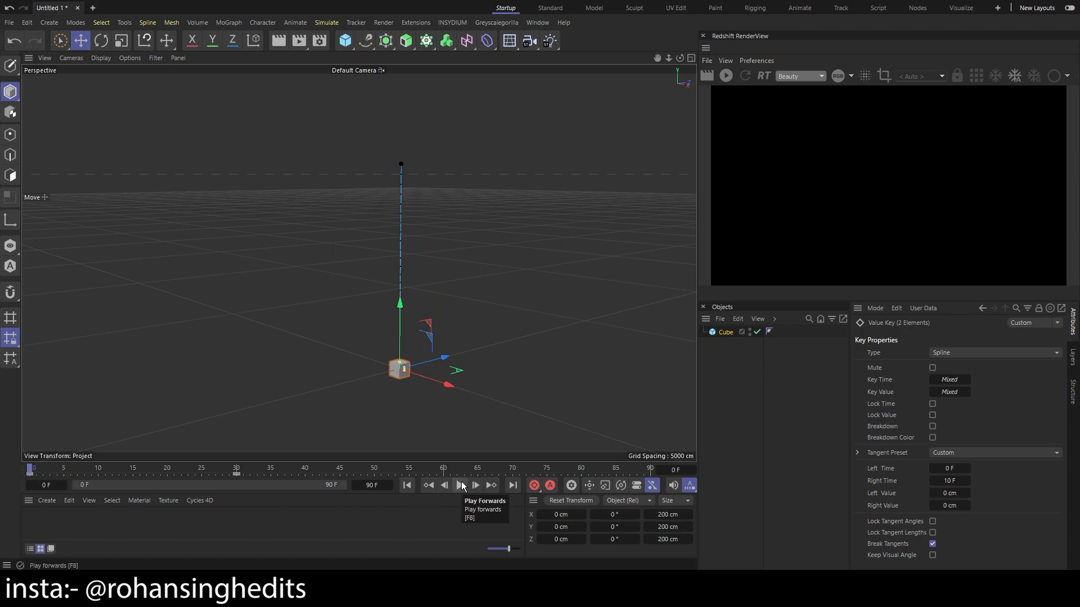
{"action": "left_click", "coordinate": [461, 485]}
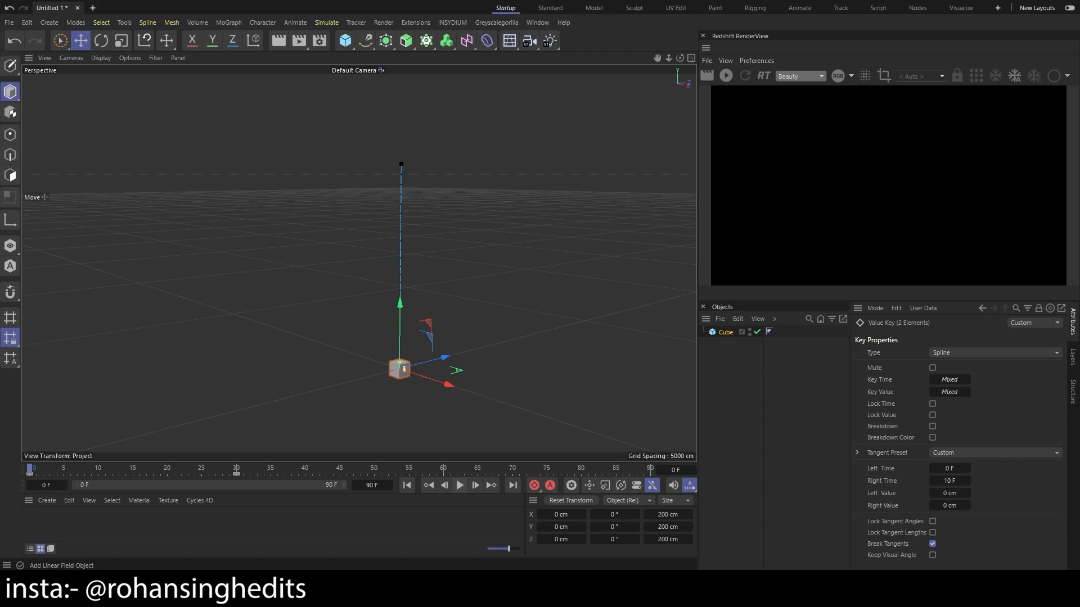
Open the Dope Sheet timeline and select the cube's keyframes at frames 0 and 30.
{"action": "left_click", "coordinate": [537, 23]}
{"action": "left_click", "coordinate": [589, 268]}
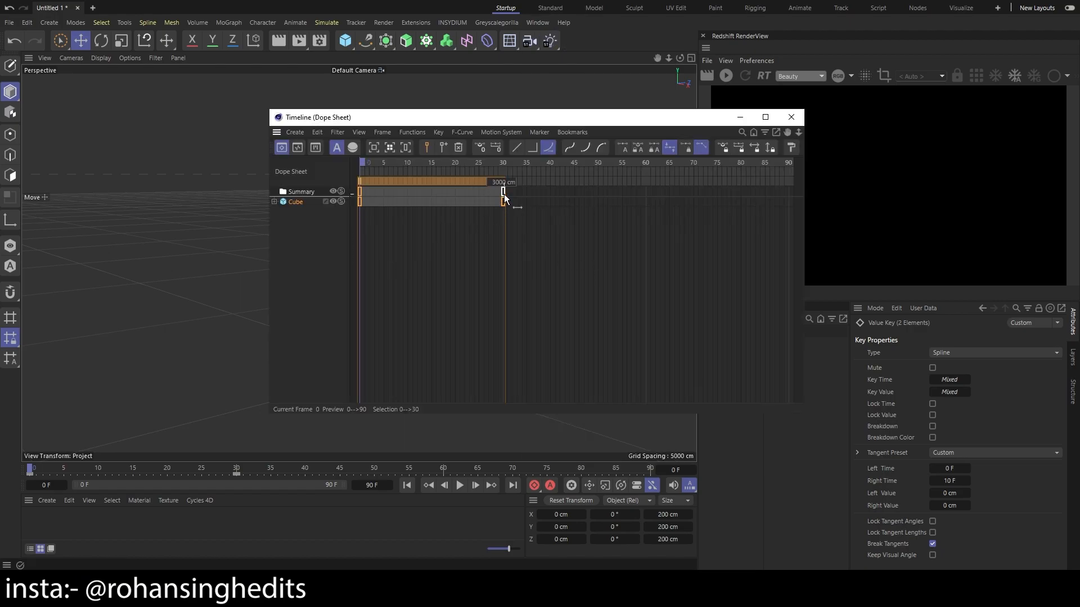
{"action": "mouse_move", "coordinate": [505, 194]}
{"action": "left_mouse_down"}
{"action": "mouse_move", "coordinate": [666, 190]}
{"action": "mouse_move", "coordinate": [487, 199]}
{"action": "mouse_move", "coordinate": [505, 201]}
{"action": "left_mouse_up"}
{"action": "left_click", "coordinate": [514, 216]}
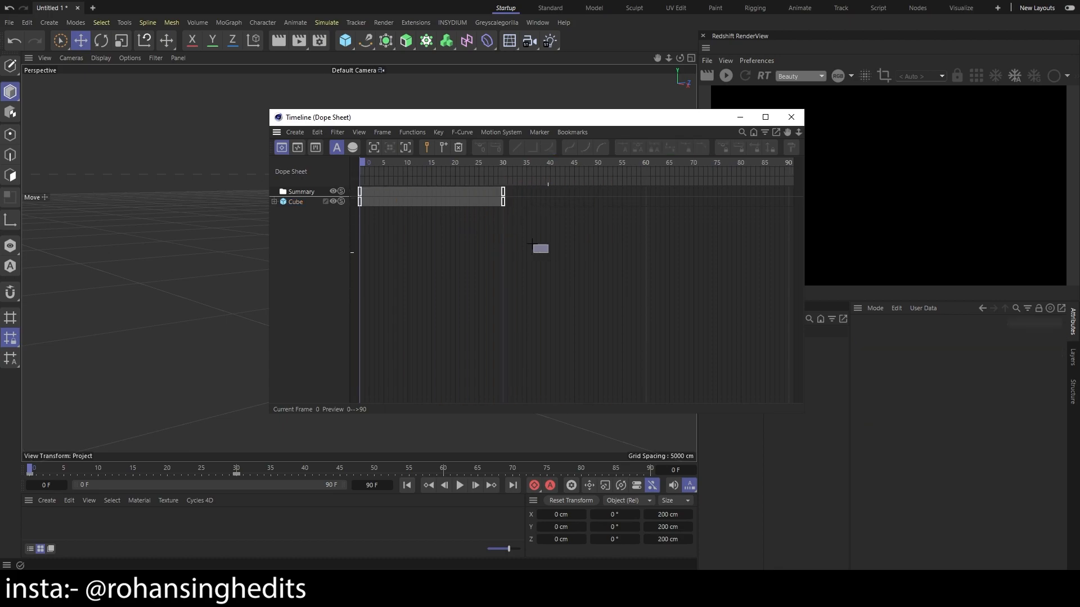
{"action": "left_click_drag", "start_coordinate": [541, 250], "coordinate": [351, 187]}
Try moving the cube's keyframes in the Dope Sheet, undo the move and select the frame 0 keyframe.
{"action": "mouse_move", "coordinate": [502, 194]}
{"action": "left_mouse_down"}
{"action": "mouse_move", "coordinate": [708, 204]}
{"action": "mouse_move", "coordinate": [504, 214]}
{"action": "left_mouse_up"}
{"action": "left_click_drag", "start_coordinate": [582, 258], "coordinate": [655, 194]}
{"action": "key", "text": "ctrl+z"}
{"action": "left_click_drag", "start_coordinate": [360, 192], "coordinate": [406, 185]}
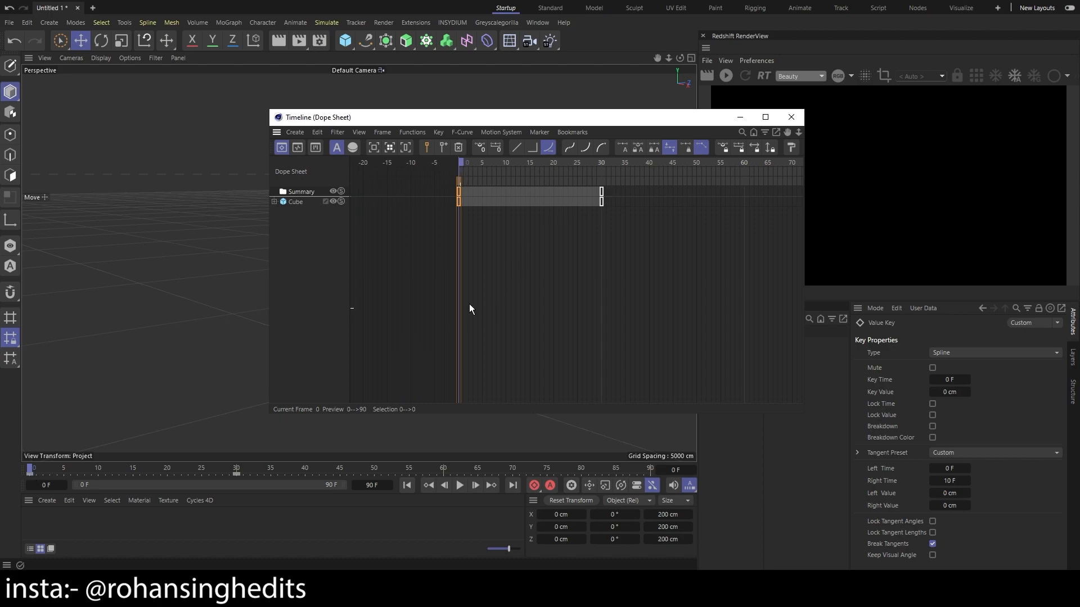
Close the Dope Sheet, try moving the cube's frame 30 and frame 0 keyframes in the main timeline, and undo each move.
{"action": "left_click", "coordinate": [790, 117]}
{"action": "left_click_drag", "start_coordinate": [236, 474], "coordinate": [389, 469]}
{"action": "key", "text": "ctrl+z"}
{"action": "left_click_drag", "start_coordinate": [30, 473], "coordinate": [99, 474]}
{"action": "key", "text": "ctrl+z"}
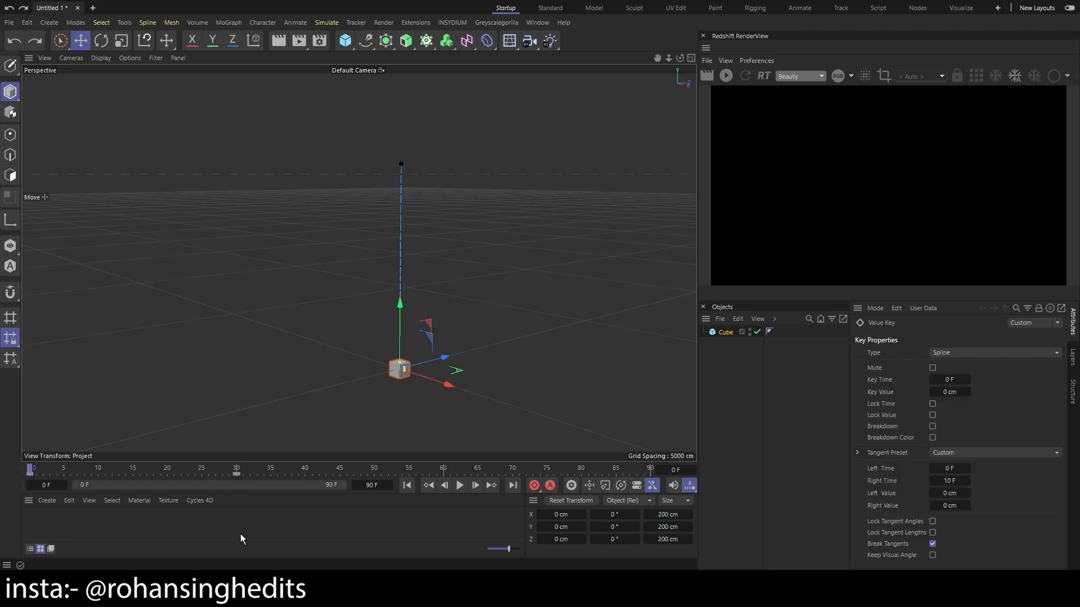
Delete the animated cube and add a Helix spline.
{"action": "left_click", "coordinate": [725, 333]}
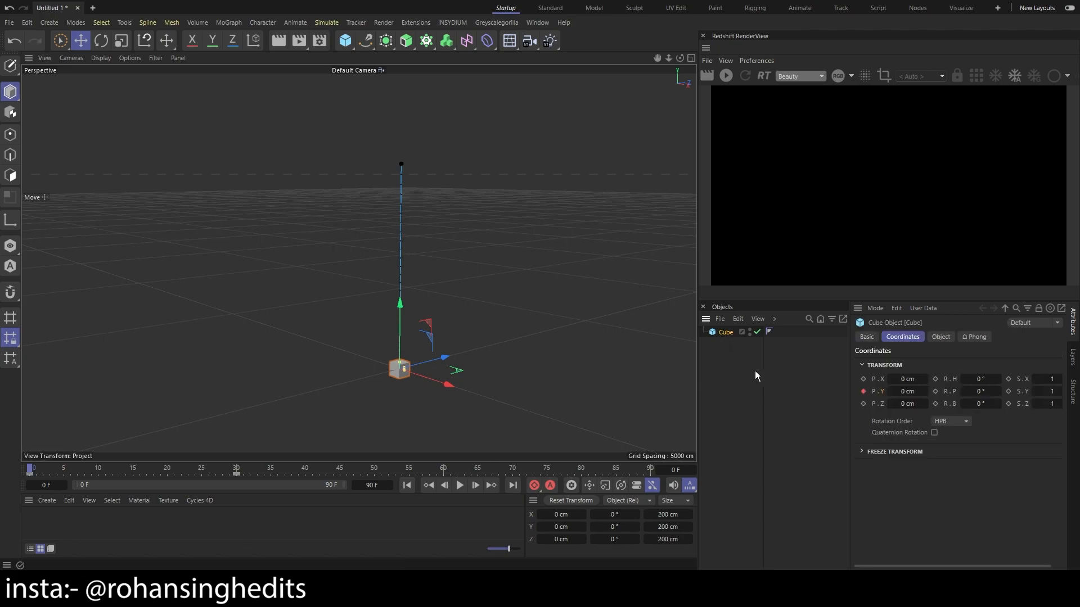
{"action": "middle_click", "coordinate": [471, 342]}
{"action": "middle_click", "coordinate": [288, 196]}
{"action": "key", "text": "Delete"}
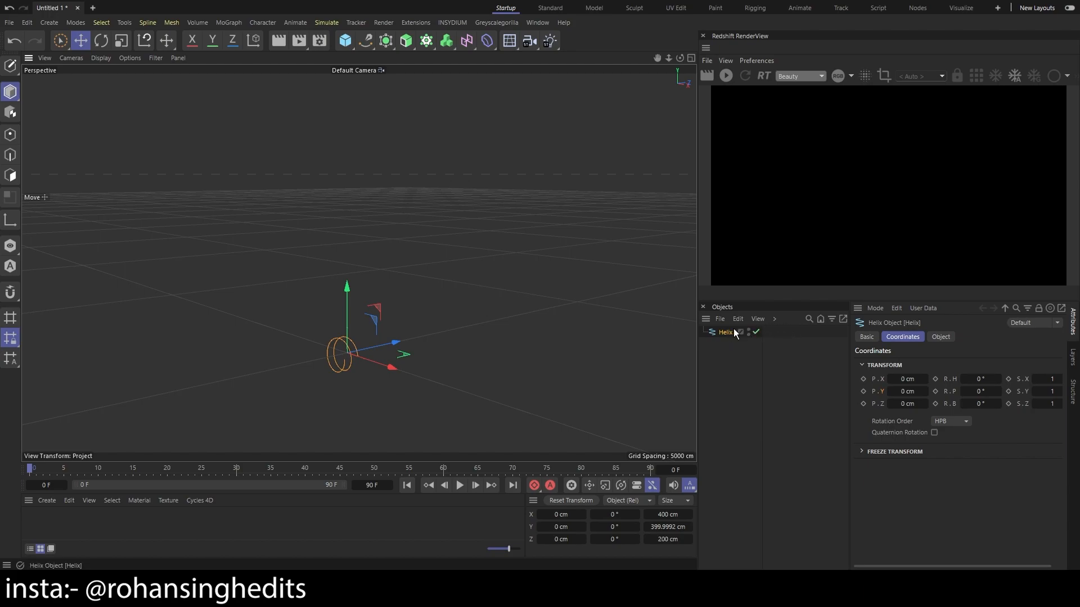
Set the helix's plane to XZ.
{"action": "left_click", "coordinate": [940, 336]}
{"action": "left_click", "coordinate": [1037, 462]}
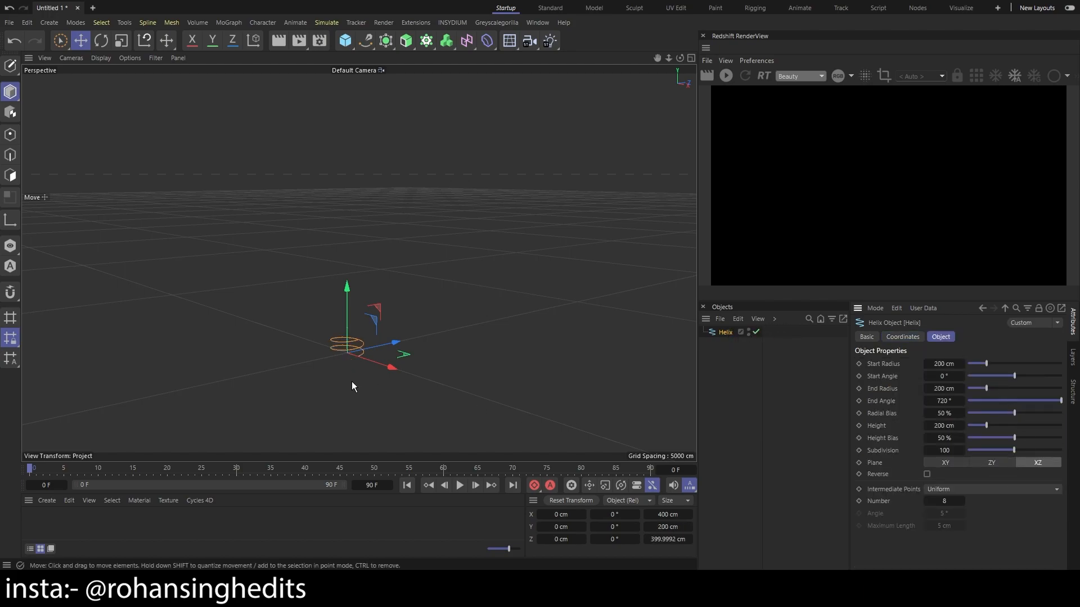
{"action": "scroll", "coordinate": [259, 335], "scroll_direction": "up", "scroll_amount": 2}
{"action": "scroll", "coordinate": [388, 356], "scroll_direction": "up", "scroll_amount": 5}
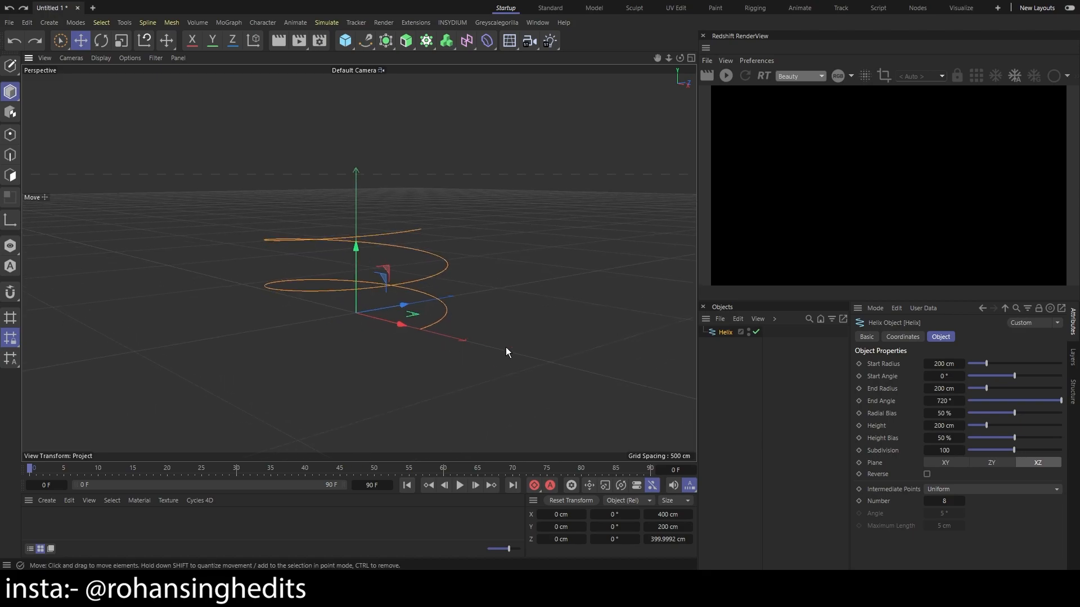
{"action": "left_click_drag", "start_coordinate": [505, 352], "coordinate": [434, 349], "text": "alt"}
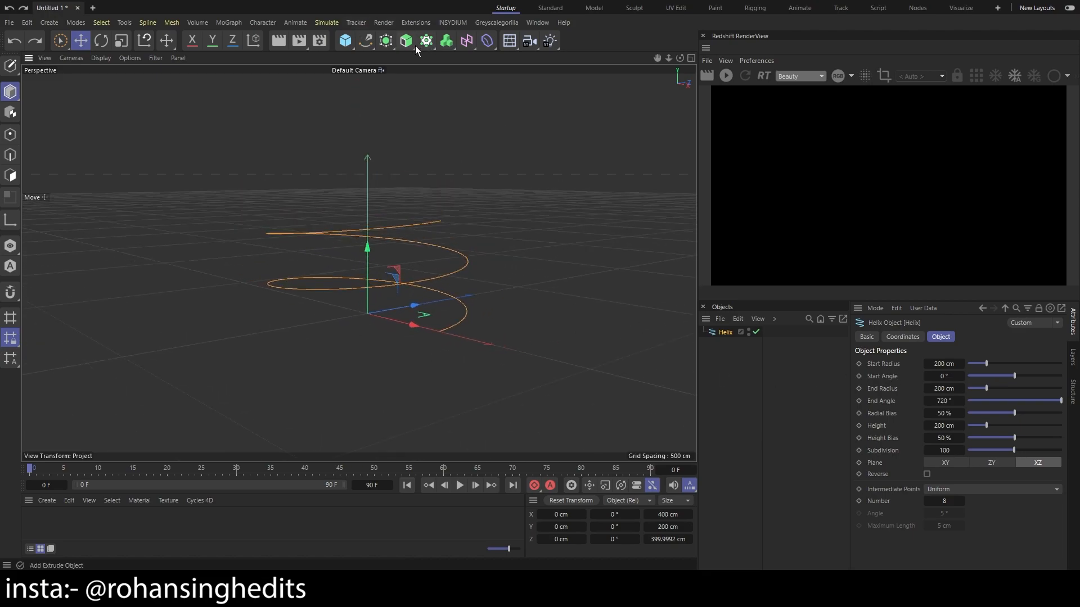
Add a Sweep object and a Circle spline with a 2 cm radius.
{"action": "left_click_drag", "start_coordinate": [427, 46], "coordinate": [434, 67]}
{"action": "left_click", "coordinate": [364, 45]}
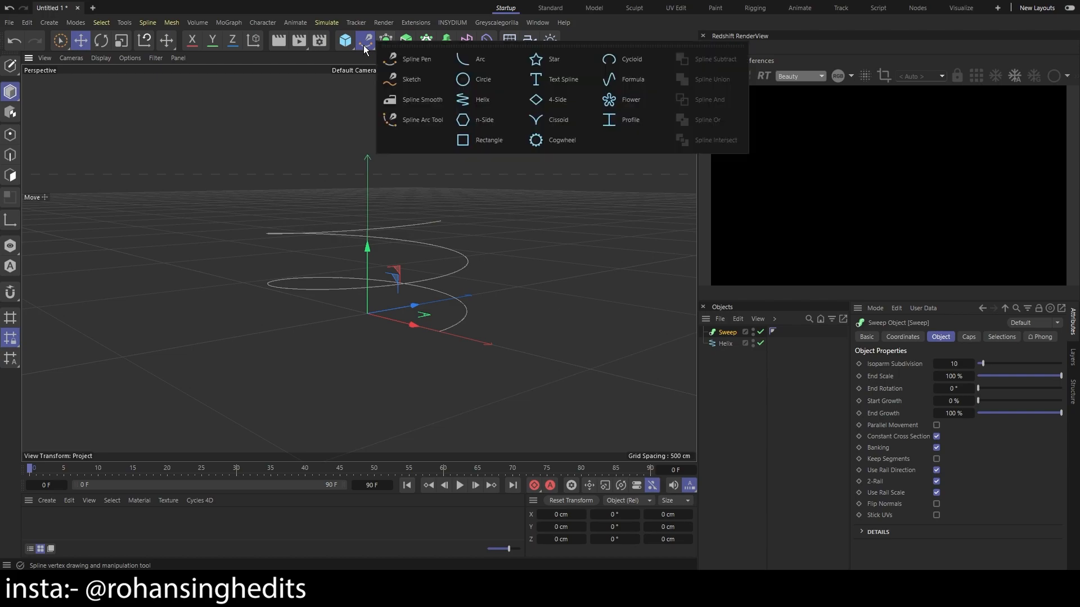
{"action": "left_click", "coordinate": [579, 59]}
{"action": "left_click", "coordinate": [960, 388]}
{"action": "type", "text": "2"}
{"action": "key", "text": "Return"}
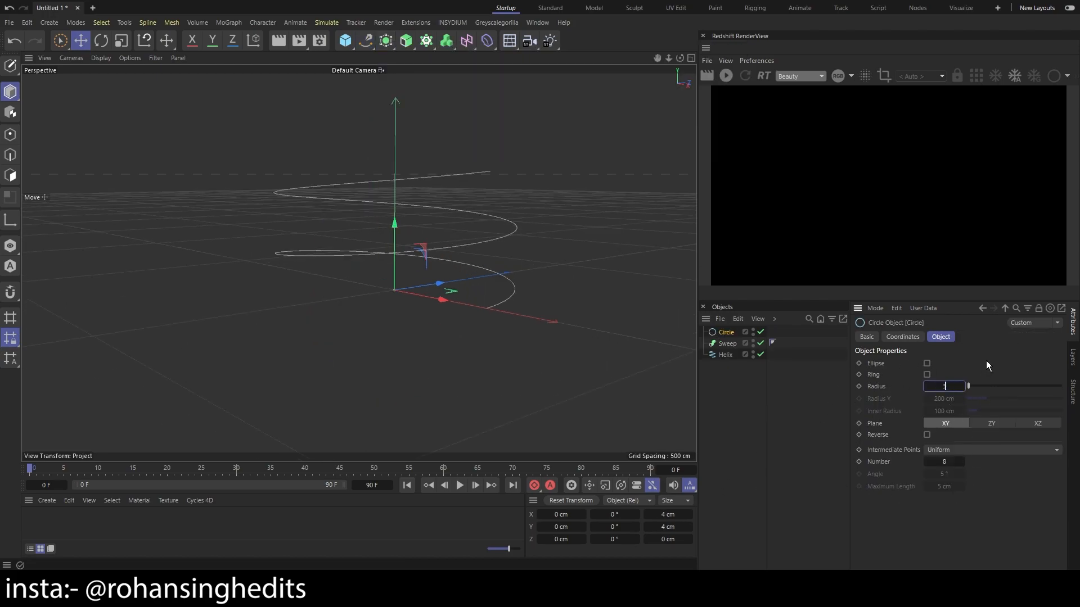
Set the circle's radius to 3 cm and nest the circle and helix under the Sweep, with the circle first.
{"action": "type", "text": "3"}
{"action": "key", "text": "Return"}
{"action": "scroll", "coordinate": [531, 361], "scroll_direction": "up", "scroll_amount": 2}
{"action": "left_click_drag", "start_coordinate": [733, 343], "coordinate": [731, 327]}
{"action": "left_click_drag", "start_coordinate": [739, 383], "coordinate": [727, 332]}
{"action": "left_click", "coordinate": [537, 359]}
{"action": "scroll", "coordinate": [361, 344], "scroll_direction": "down", "scroll_amount": 2}
{"action": "scroll", "coordinate": [343, 331], "scroll_direction": "up", "scroll_amount": 2}
{"action": "mouse_move", "coordinate": [327, 319]}
{"action": "left_mouse_down", "text": "alt"}
{"action": "mouse_move", "coordinate": [359, 390]}
{"action": "mouse_move", "coordinate": [318, 337]}
{"action": "left_mouse_up", "text": "alt"}
Animate the Sweep's End Growth from 0% at frame 0 to 100% at frame 30.
{"action": "left_click", "coordinate": [726, 332]}
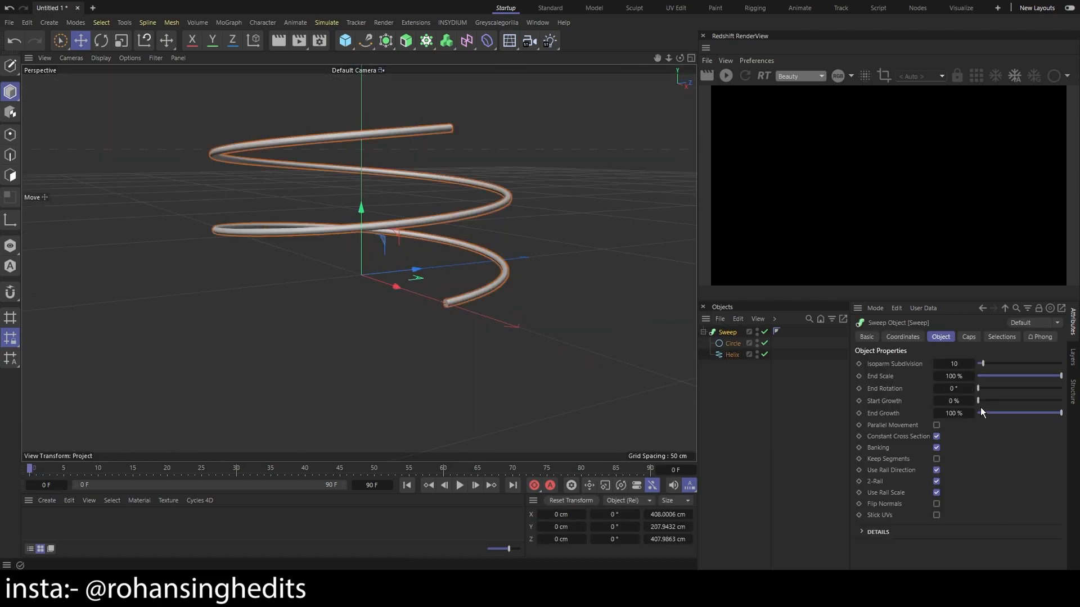
{"action": "left_click", "coordinate": [237, 469]}
{"action": "left_click", "coordinate": [859, 413]}
{"action": "left_click_drag", "start_coordinate": [237, 472], "coordinate": [13, 474]}
{"action": "left_click", "coordinate": [954, 412]}
{"action": "type", "text": "0"}
{"action": "key", "text": "Return"}
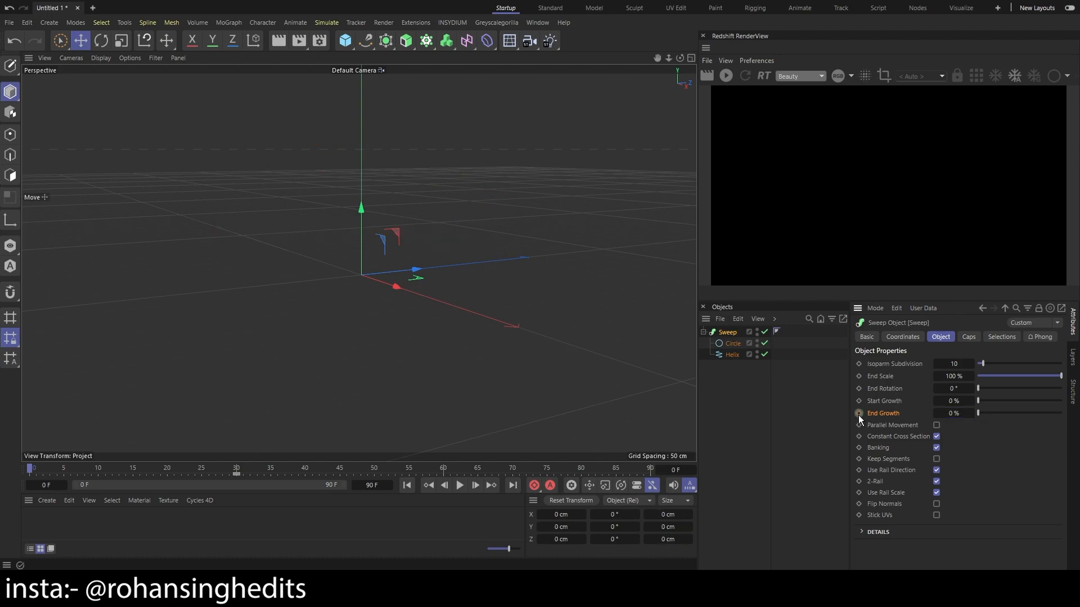
Play the Sweep's growth animation in the viewport and return to frame 0.
{"action": "left_click", "coordinate": [459, 486]}
{"action": "left_click", "coordinate": [460, 485]}
{"action": "middle_click_drag", "start_coordinate": [459, 309], "coordinate": [432, 344], "text": "alt"}
{"action": "left_click", "coordinate": [460, 485]}
{"action": "left_click", "coordinate": [459, 485]}
{"action": "left_click_drag", "start_coordinate": [264, 468], "coordinate": [30, 469]}
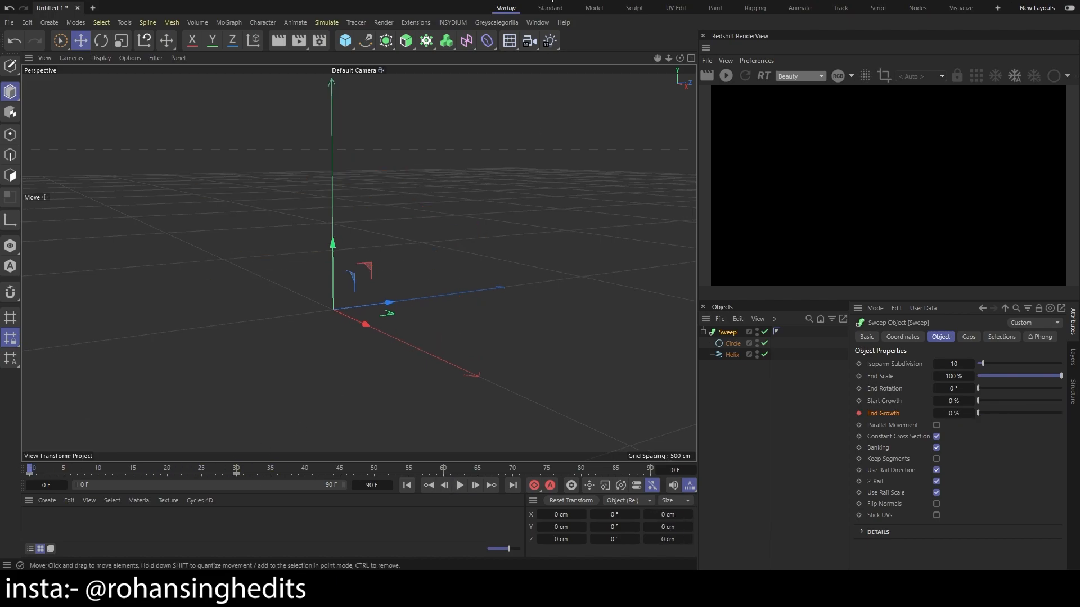
In the F-Curve timeline, select both End Growth keys of the Sweep, change their interpolation and close the timeline.
{"action": "left_click", "coordinate": [537, 22]}
{"action": "left_click", "coordinate": [585, 281]}
{"action": "left_click_drag", "start_coordinate": [578, 311], "coordinate": [288, 409]}
{"action": "left_click", "coordinate": [526, 175]}
{"action": "left_click", "coordinate": [789, 144]}
Play the growth animation with its changed interpolation, return to frame 0 and deselect the Sweep.
{"action": "left_click", "coordinate": [460, 486]}
{"action": "left_click_drag", "start_coordinate": [328, 470], "coordinate": [29, 484]}
{"action": "left_click", "coordinate": [738, 392]}
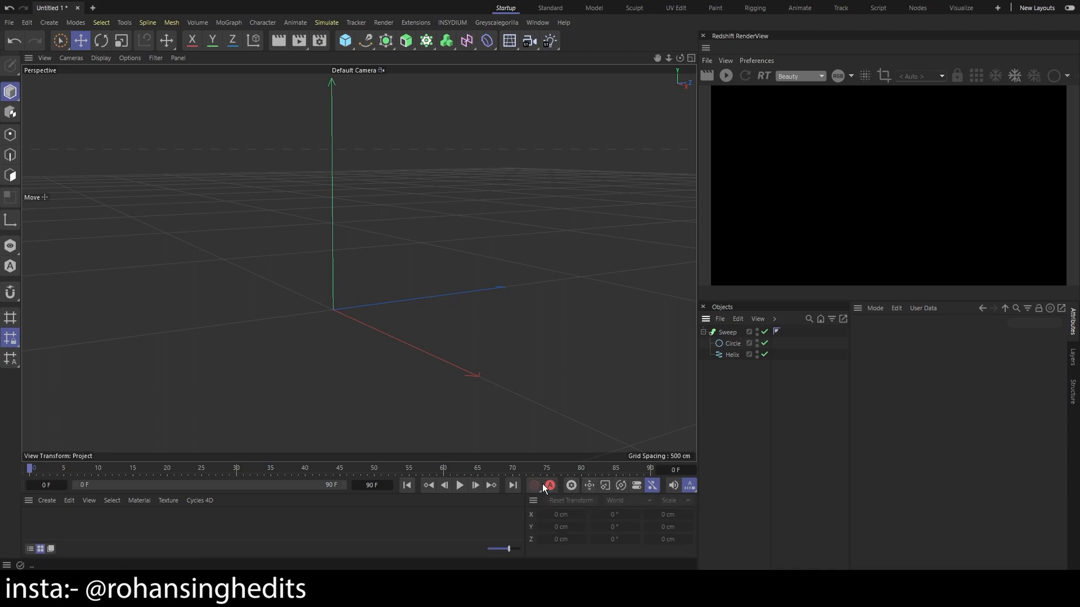
Delete the animation track of the Sweep's End Growth parameter.
{"action": "left_click", "coordinate": [728, 332]}
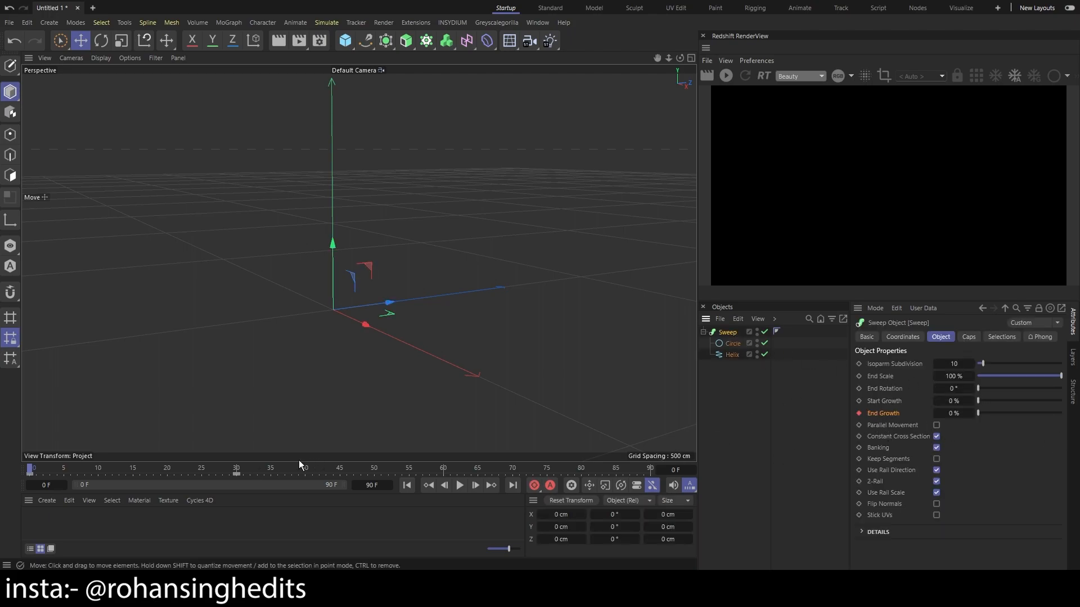
{"action": "right_click", "coordinate": [893, 414]}
{"action": "left_click", "coordinate": [879, 413]}
{"action": "right_click", "coordinate": [879, 413]}
{"action": "left_click", "coordinate": [878, 413]}
{"action": "right_click", "coordinate": [885, 413]}
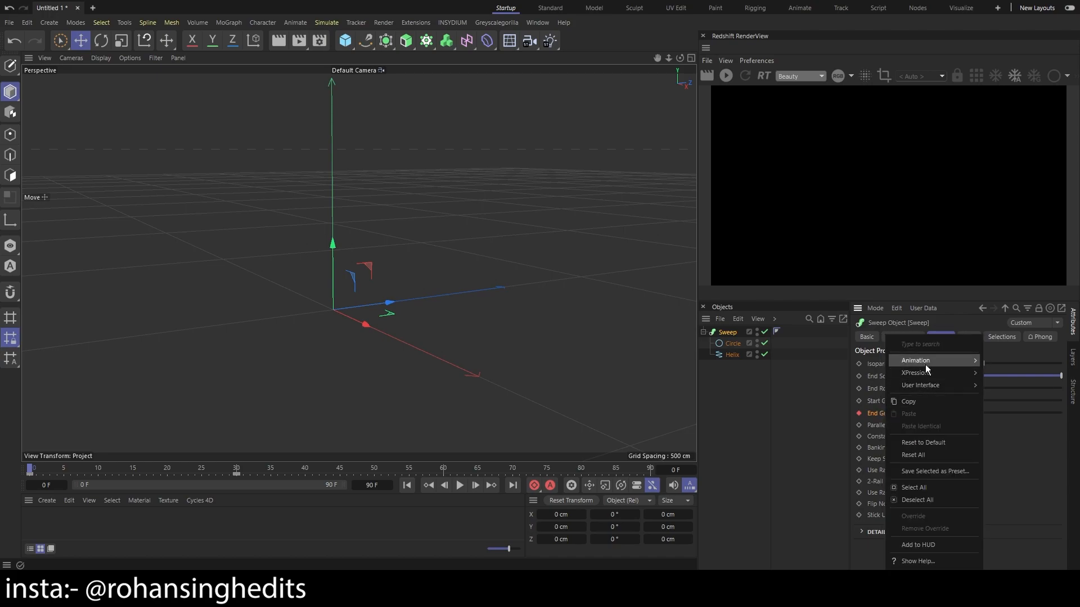
{"action": "mouse_move", "coordinate": [928, 369]}
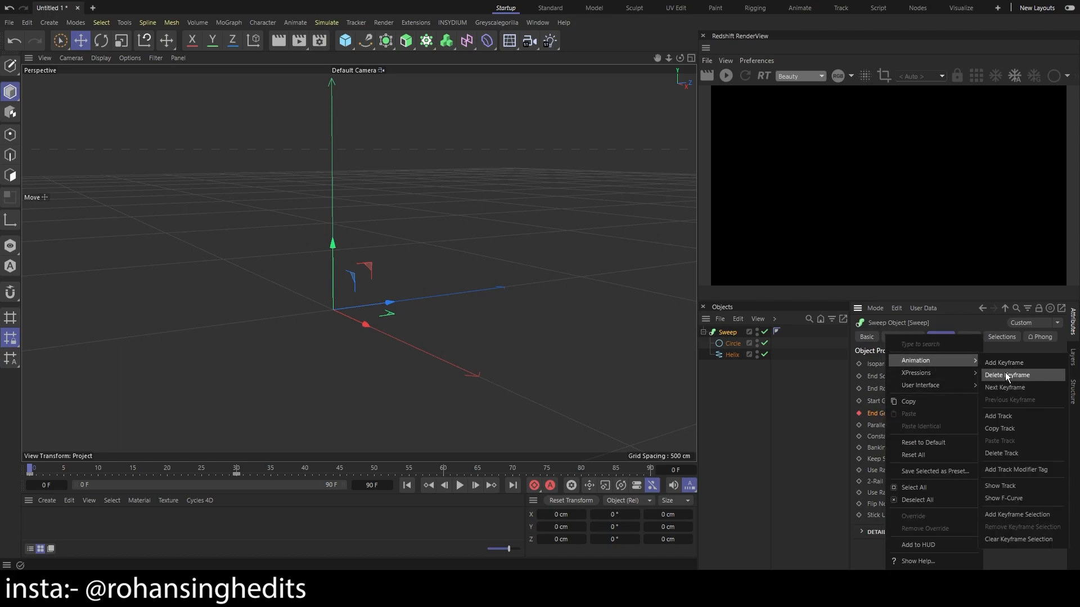
{"action": "left_click", "coordinate": [883, 414]}
{"action": "right_click", "coordinate": [886, 415]}
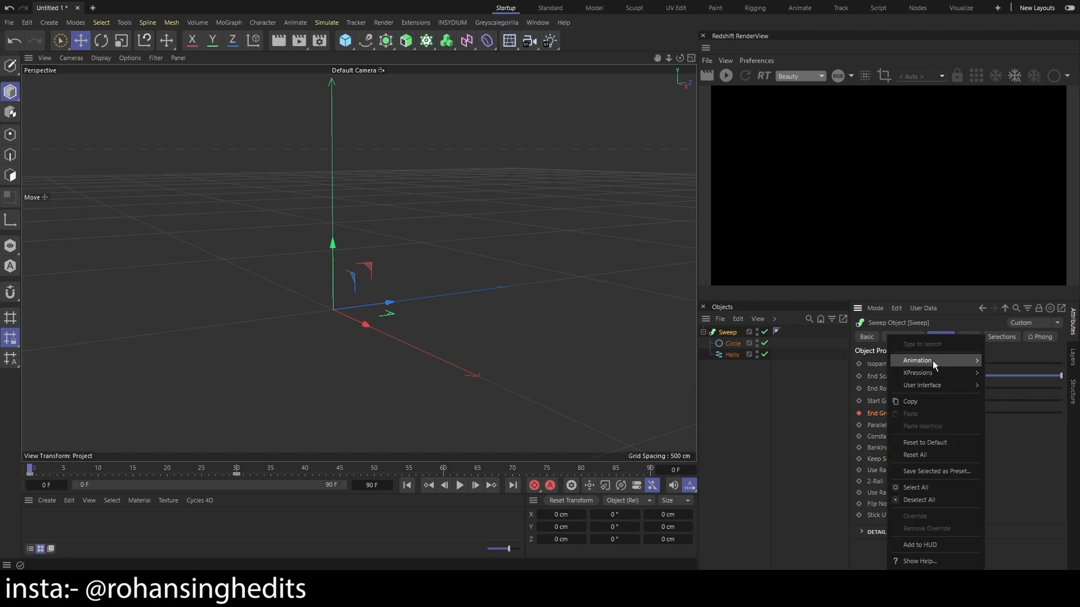
{"action": "mouse_move", "coordinate": [959, 360]}
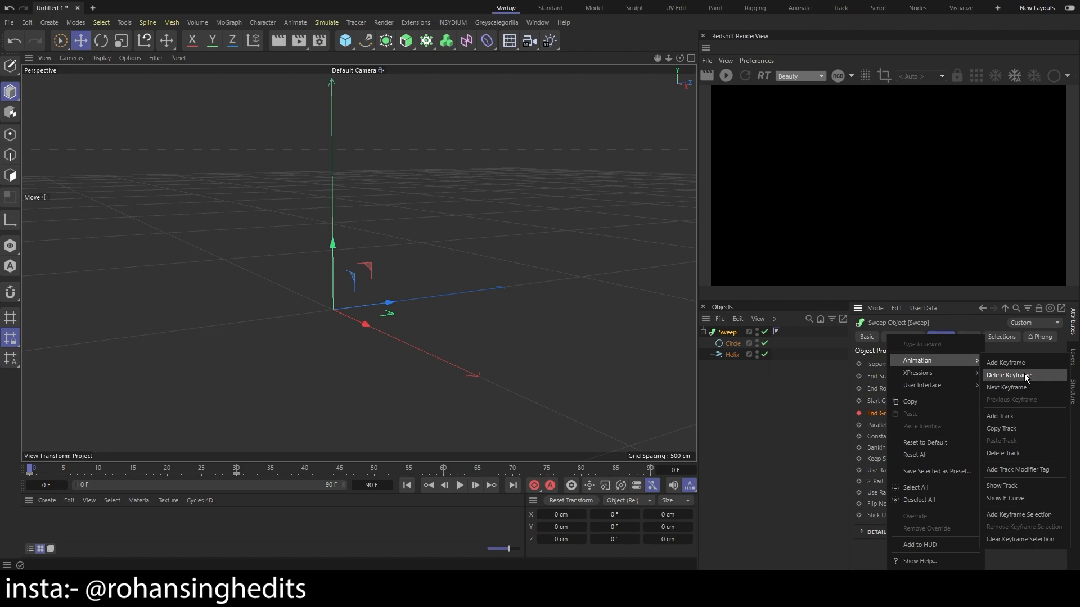
{"action": "left_click", "coordinate": [1015, 453]}
Set the Sweep's End Growth to 100%.
{"action": "left_click", "coordinate": [950, 414]}
{"action": "type", "text": "100"}
{"action": "key", "text": "Return"}
Record active-object keyframes for the Sweep at frames 0 and 30, raising it about 262 cm in Y at frame 30.
{"action": "left_click", "coordinate": [917, 341]}
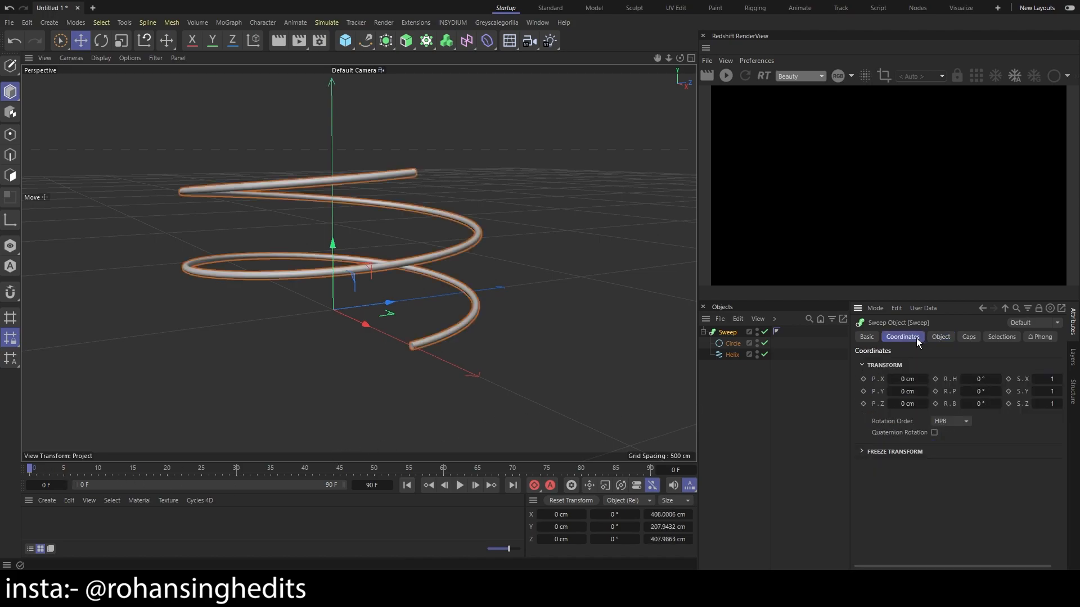
{"action": "left_click", "coordinate": [734, 399]}
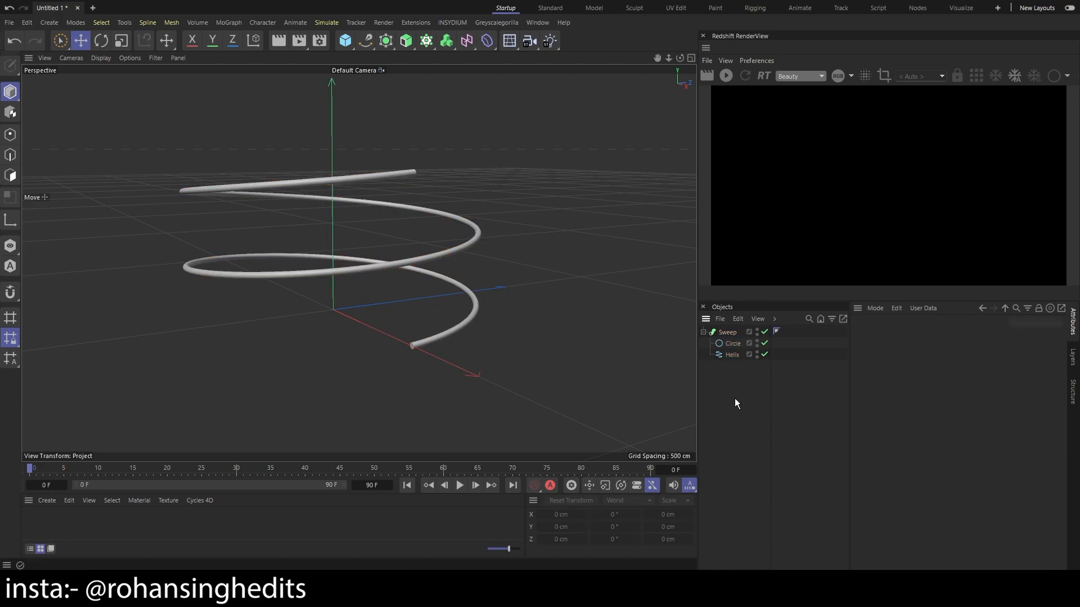
{"action": "left_click", "coordinate": [729, 332]}
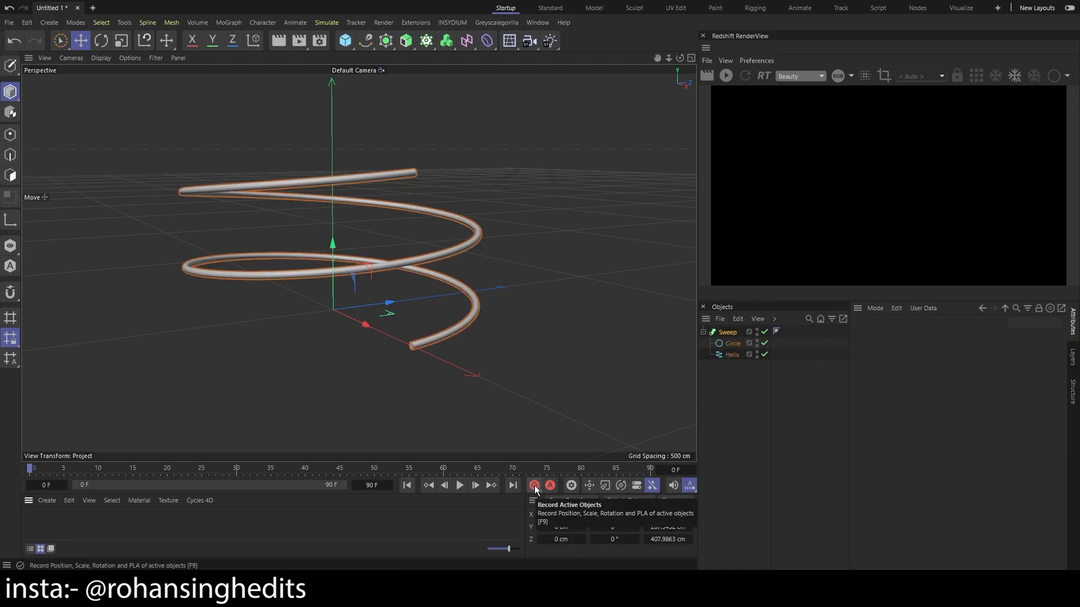
{"action": "left_click", "coordinate": [534, 484]}
{"action": "left_click", "coordinate": [55, 470]}
{"action": "left_click_drag", "start_coordinate": [55, 470], "coordinate": [237, 470]}
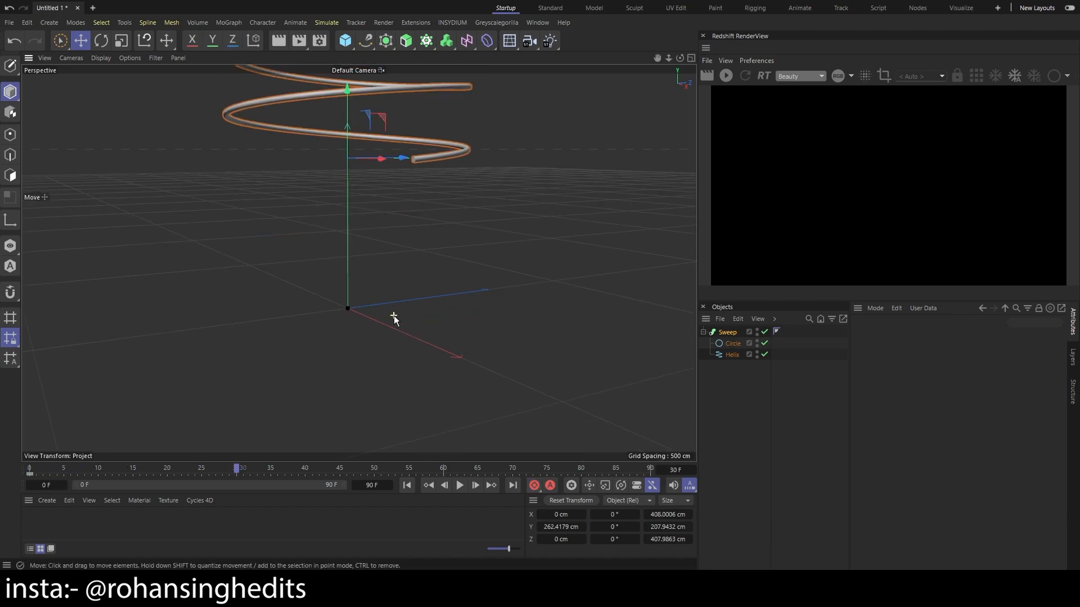
{"action": "scroll", "coordinate": [394, 315], "scroll_direction": "down", "scroll_amount": 1}
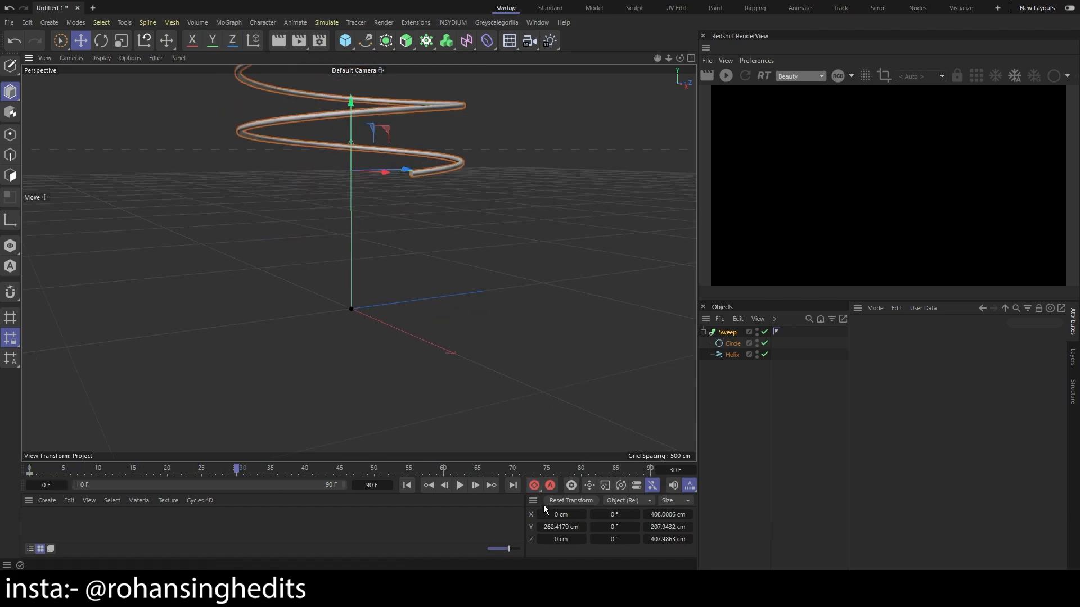
{"action": "left_click", "coordinate": [533, 485]}
Play the Sweep's recorded upward movement from frame 0.
{"action": "left_click", "coordinate": [406, 485]}
{"action": "left_click", "coordinate": [460, 484]}
{"action": "left_click", "coordinate": [459, 485]}
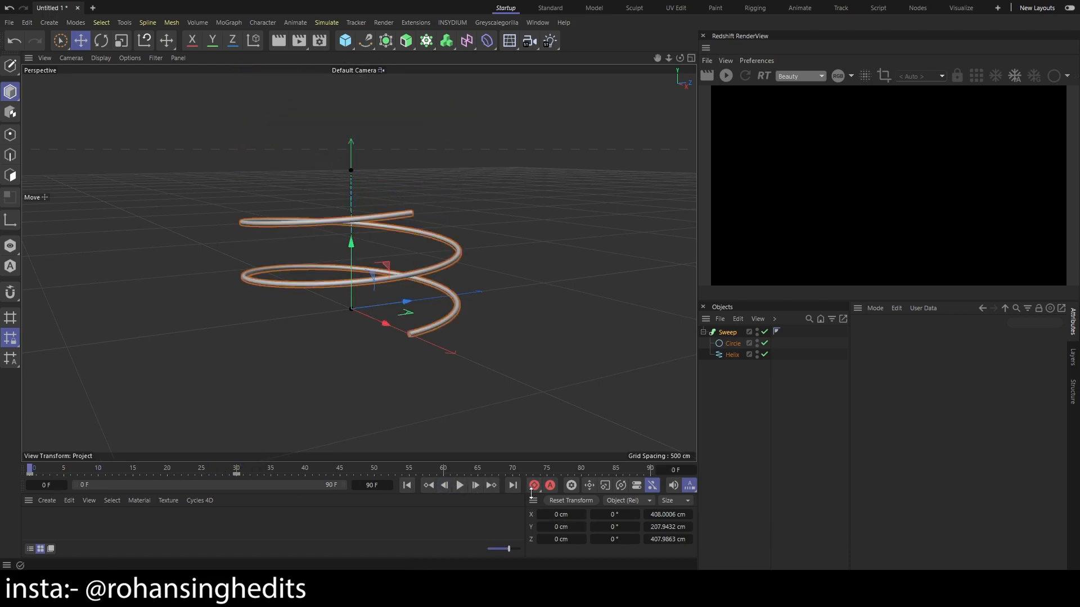
Open the F-Curve timeline, examine which position, scale and rotation tracks were recorded for the Sweep, and close it.
{"action": "left_click", "coordinate": [731, 334]}
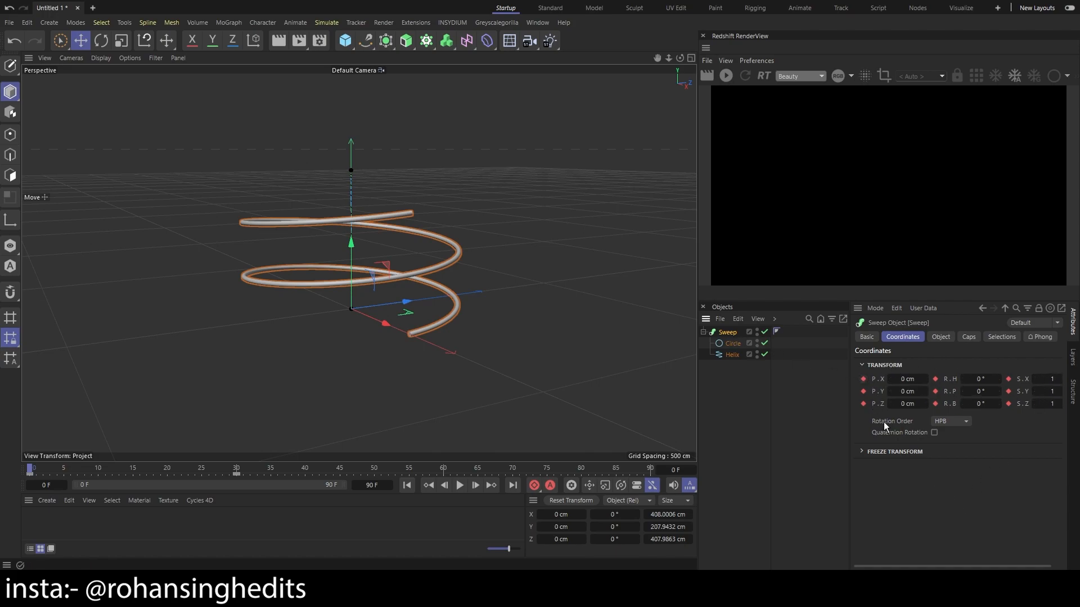
{"action": "left_click", "coordinate": [536, 23]}
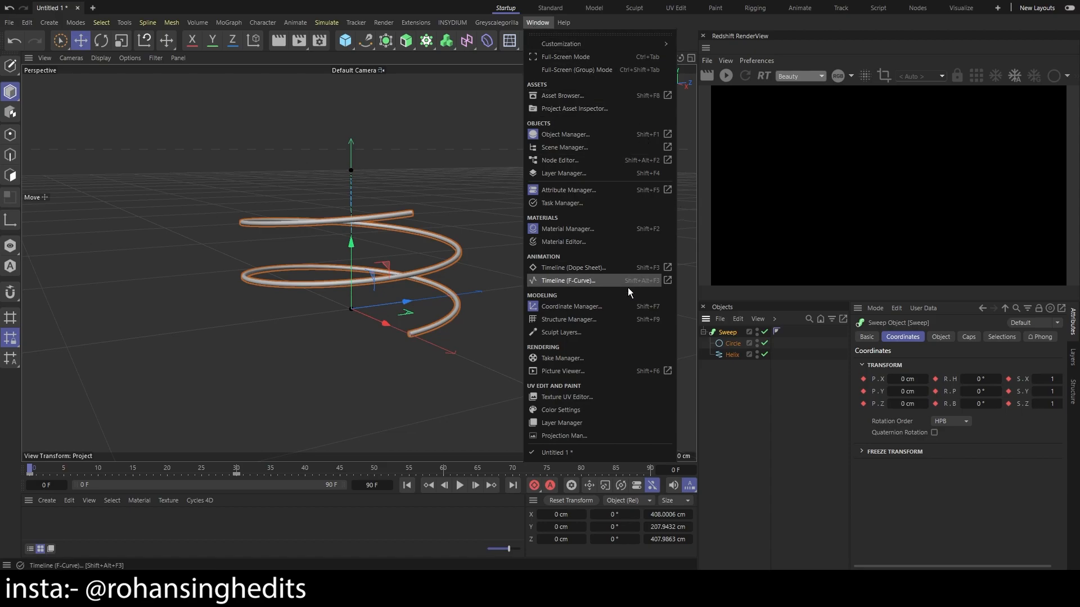
{"action": "key", "text": "shift+alt+F3"}
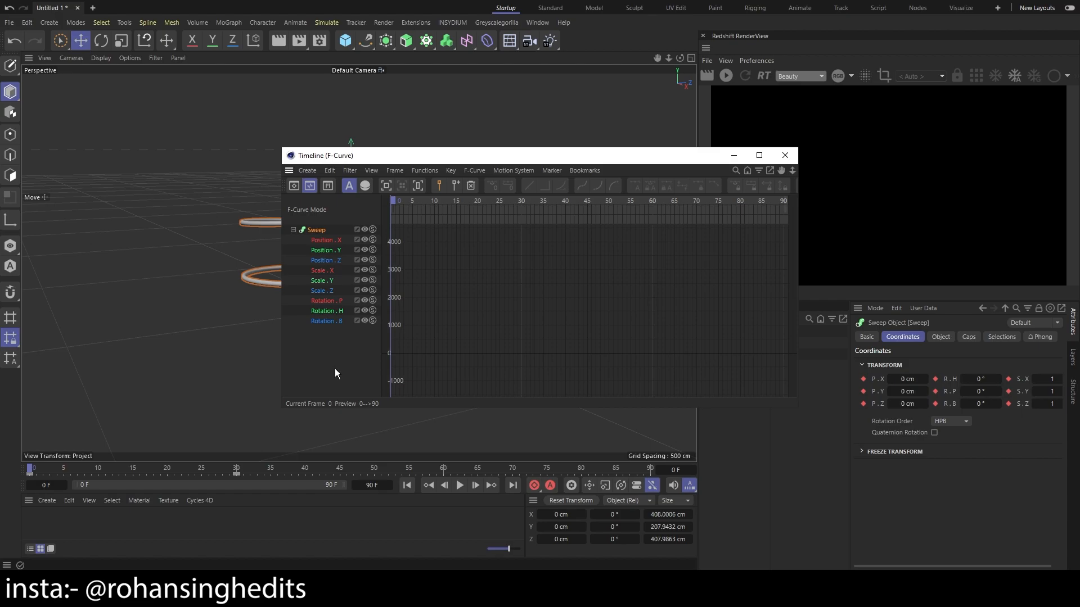
{"action": "left_click", "coordinate": [785, 155]}
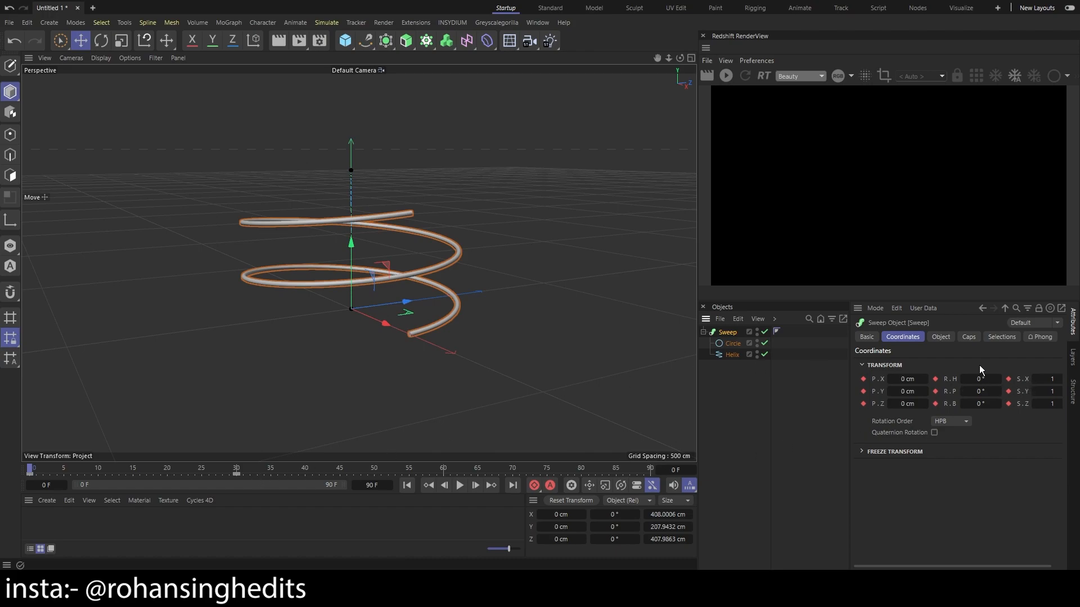
Delete the Sweep's recorded keyframes and keyframe only its X scale, at 1 on frame 0 and a changed value on frame 30.
{"action": "left_click_drag", "start_coordinate": [251, 471], "coordinate": [29, 472]}
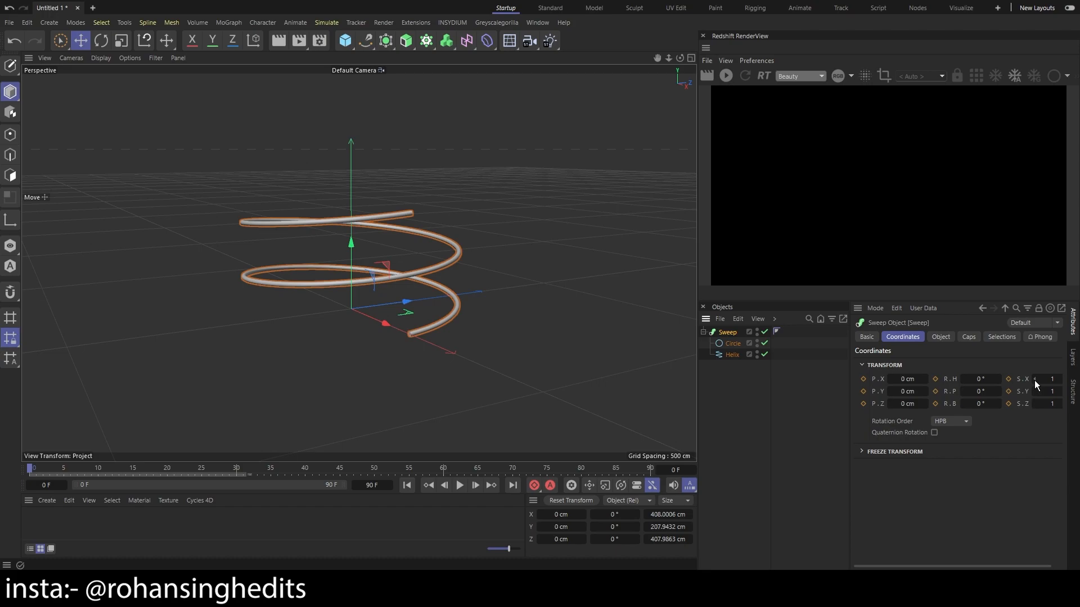
{"action": "left_click", "coordinate": [1008, 379], "text": "ctrl"}
{"action": "left_click_drag", "start_coordinate": [134, 469], "coordinate": [237, 471]}
{"action": "left_click_drag", "start_coordinate": [1038, 380], "coordinate": [1049, 365]}
{"action": "key", "text": "Return"}
{"action": "left_click", "coordinate": [1007, 380], "text": "ctrl"}
{"action": "key", "text": "shift+f"}
{"action": "left_click_drag", "start_coordinate": [186, 470], "coordinate": [27, 477]}
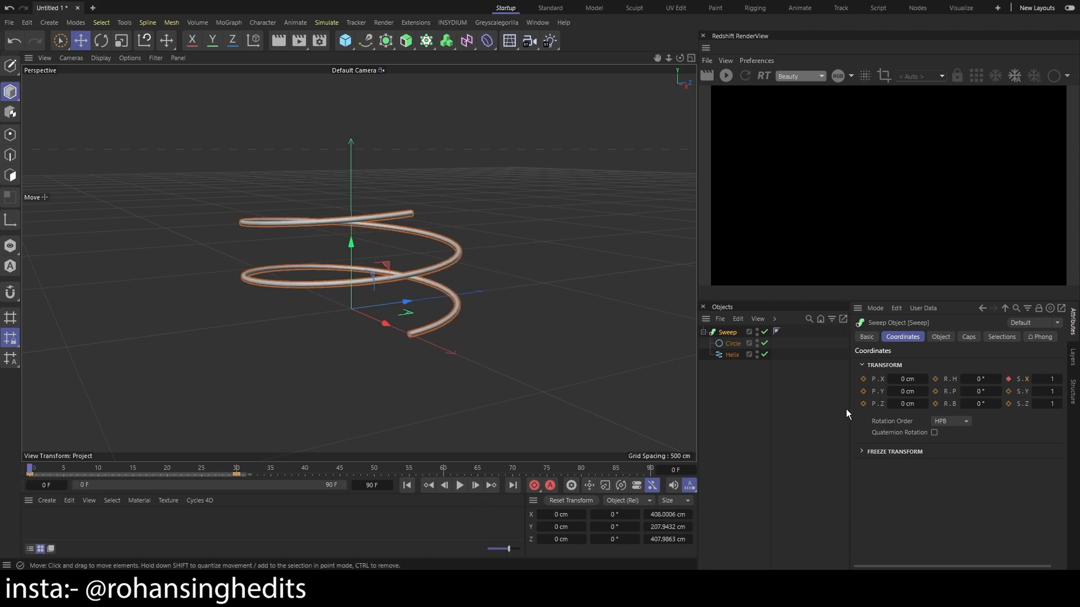